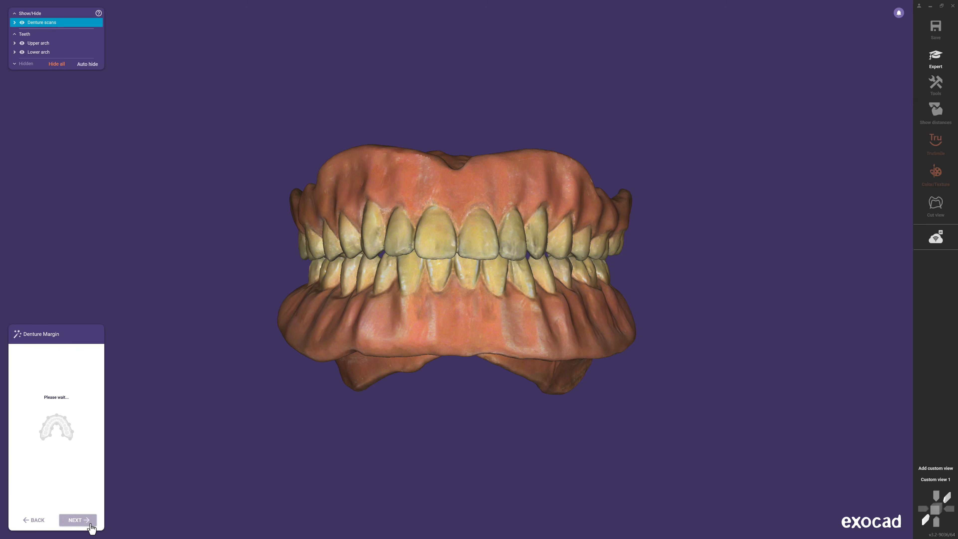
- Accept the bottom margin on the lower jaw and the lower tooth segmentation, advancing to denture tooth placement correction
click(90, 526)
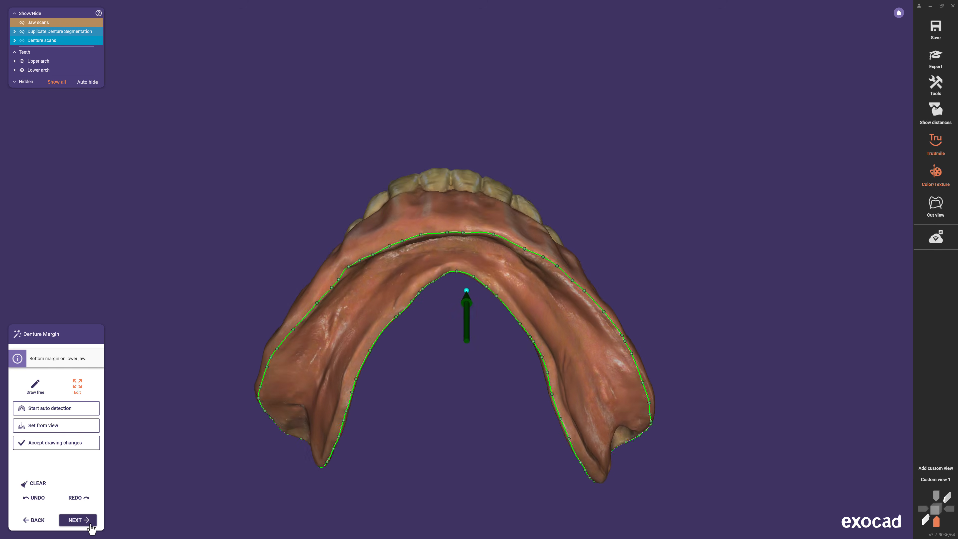
click(90, 526)
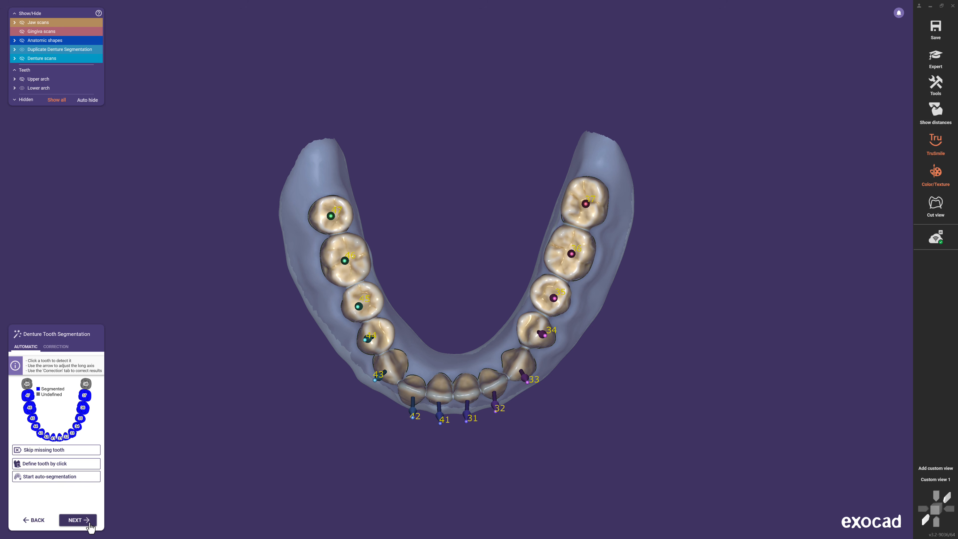
click(89, 523)
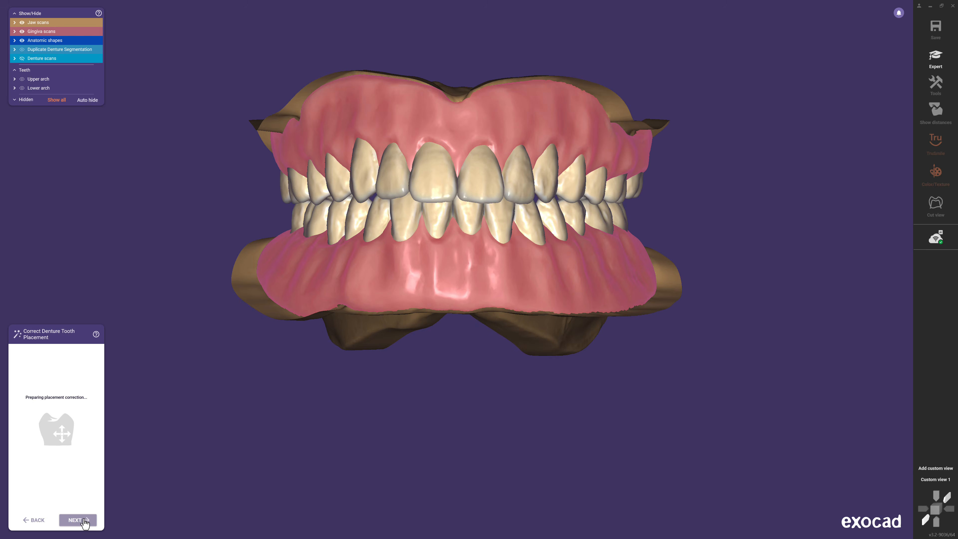
- Keep the tooth placement, set anatomic free-forming to Entire tooth and advance to the connectors
click(84, 520)
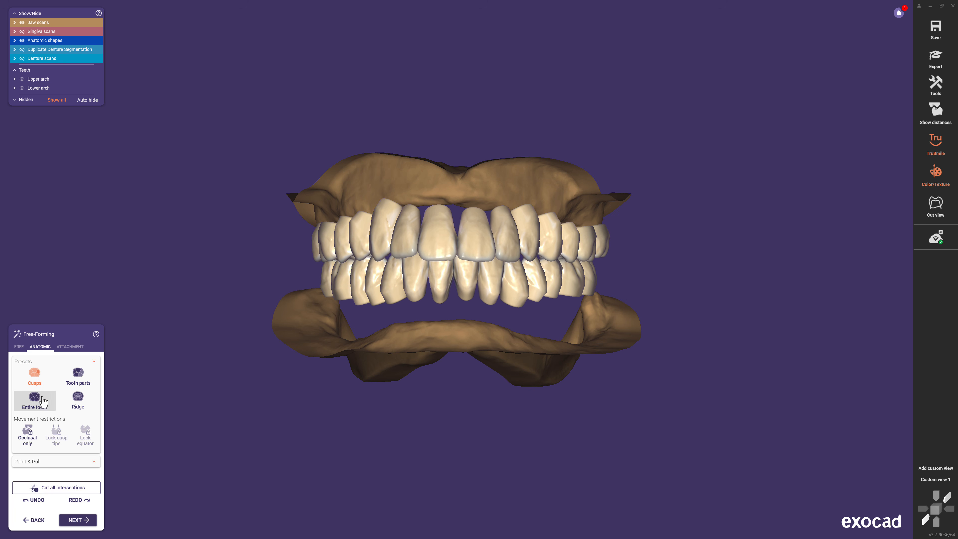
click(35, 400)
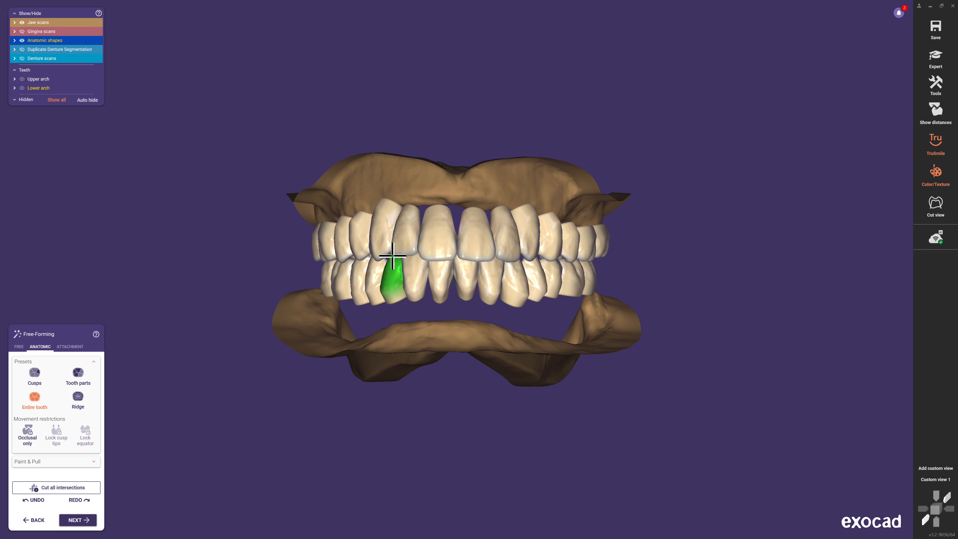
click(94, 522)
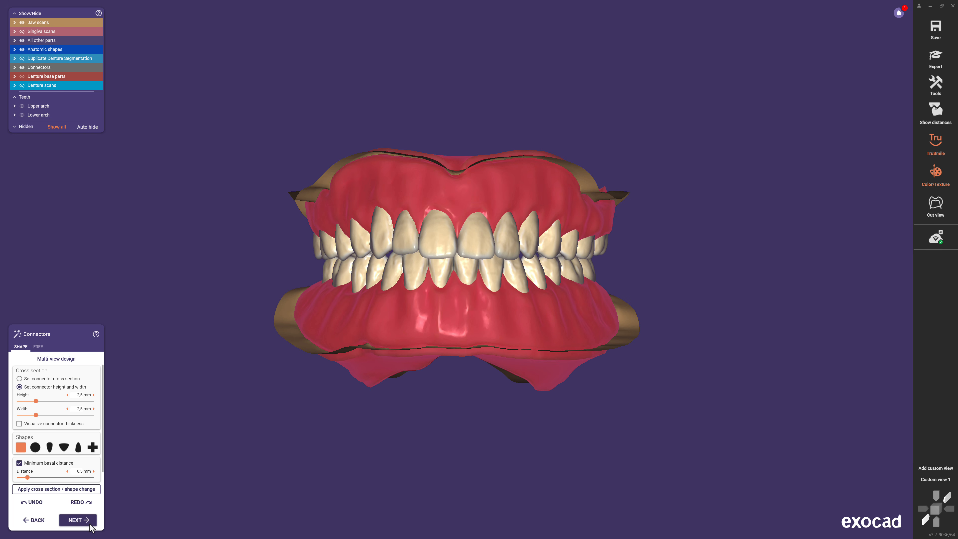
- Accept the connectors, switch denture base free-forming to free brush mode and advance through the adaptation to the teeth
click(89, 525)
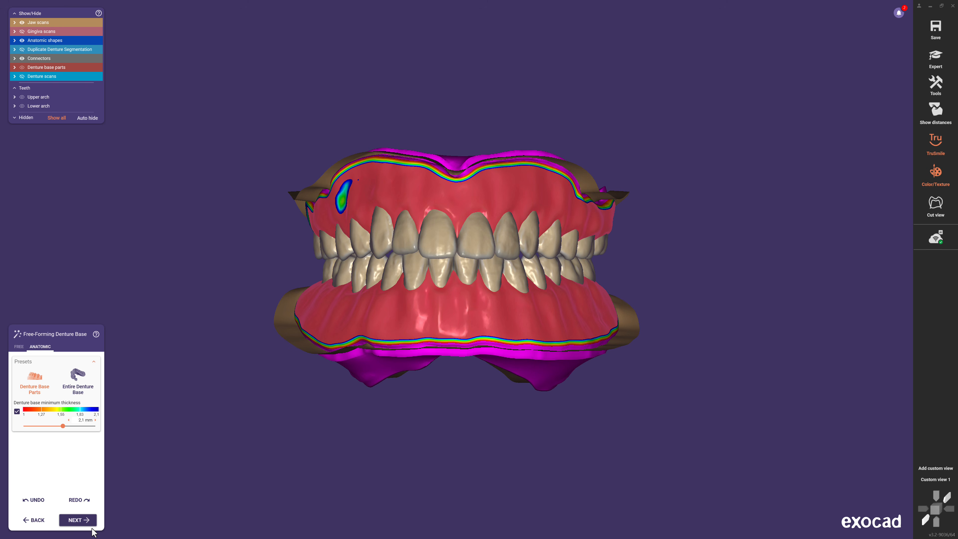
click(19, 348)
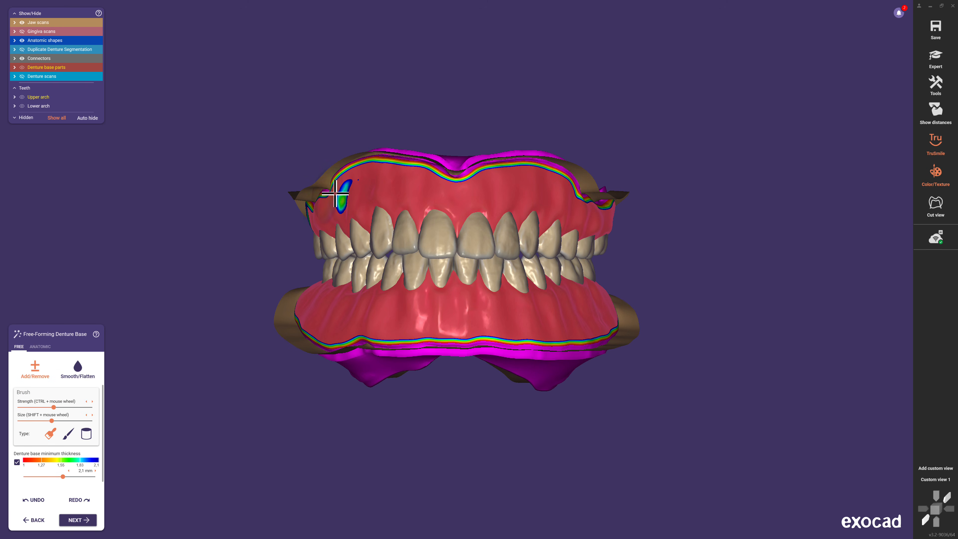
click(92, 524)
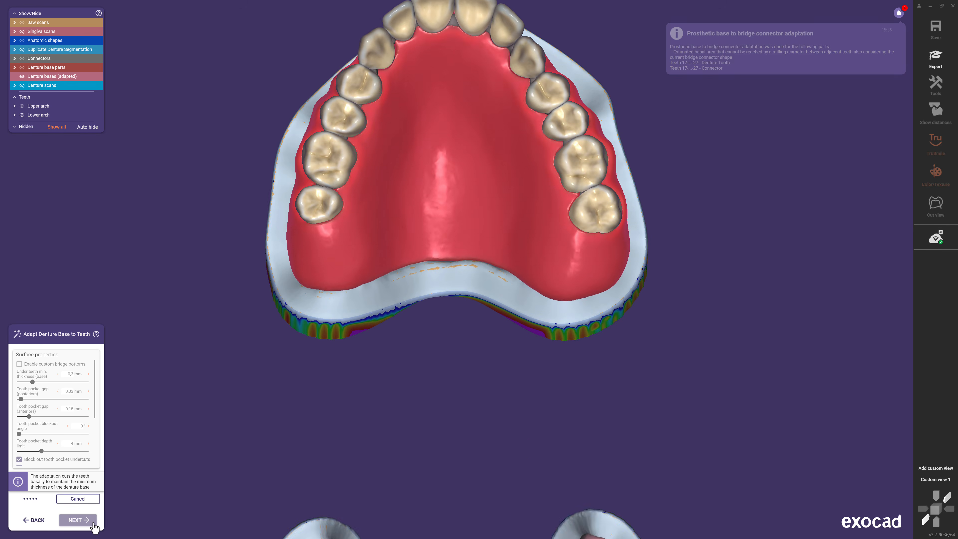
click(92, 524)
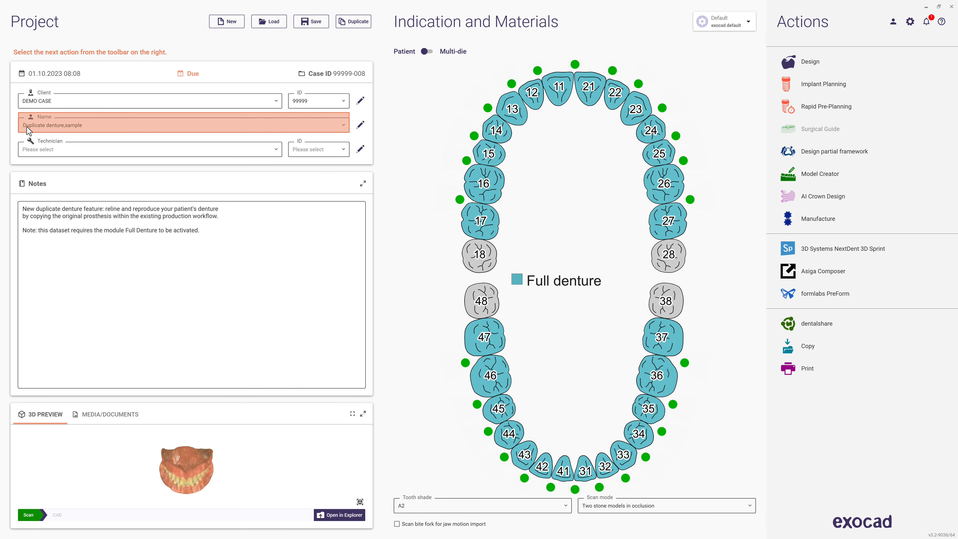
- Set tooth 16's full denture to Print Base, Mill Teeth with copying of the existing scanned denture enabled, and launch Design
click(486, 188)
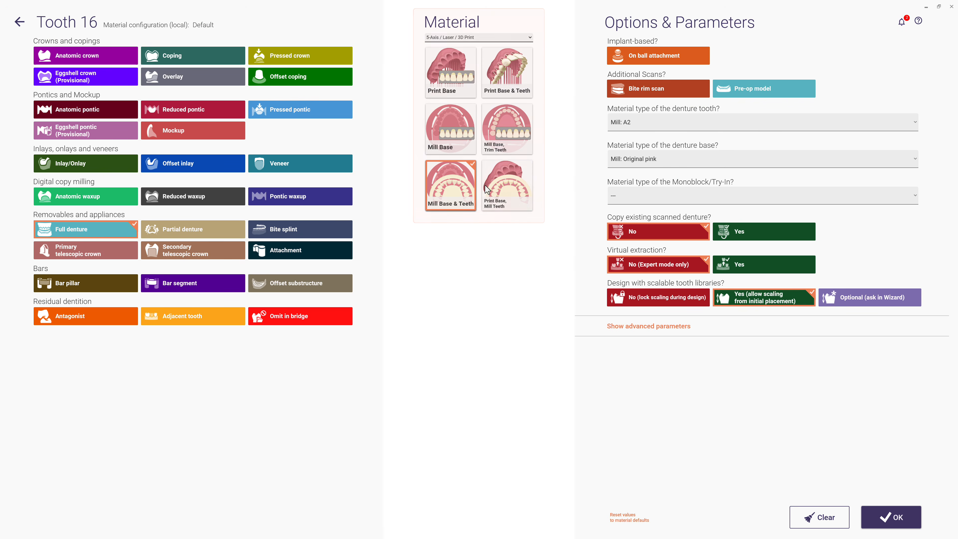
click(510, 190)
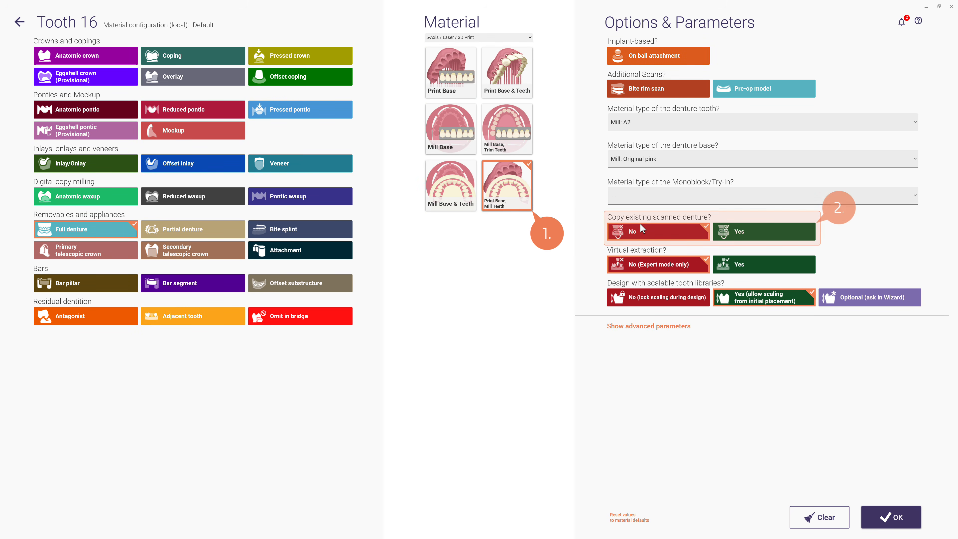
click(757, 235)
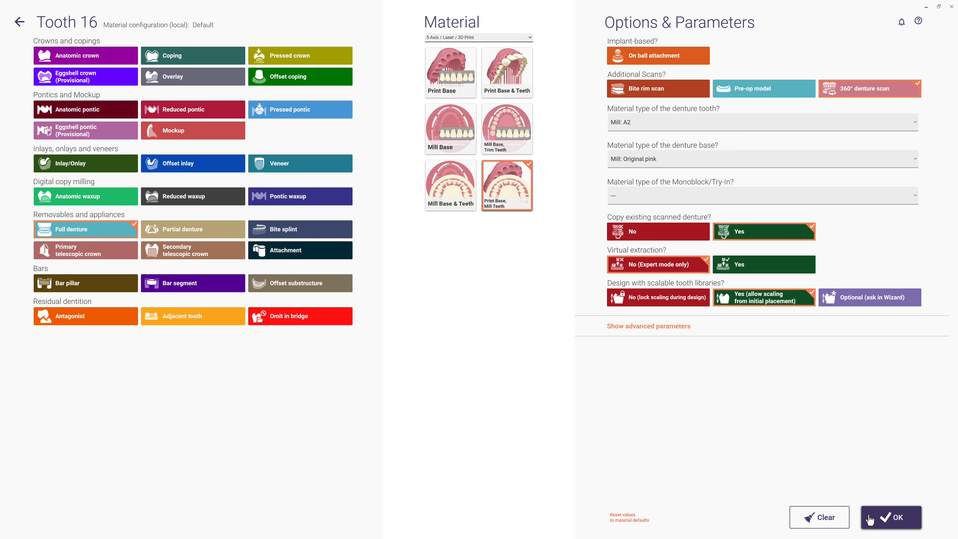
click(869, 520)
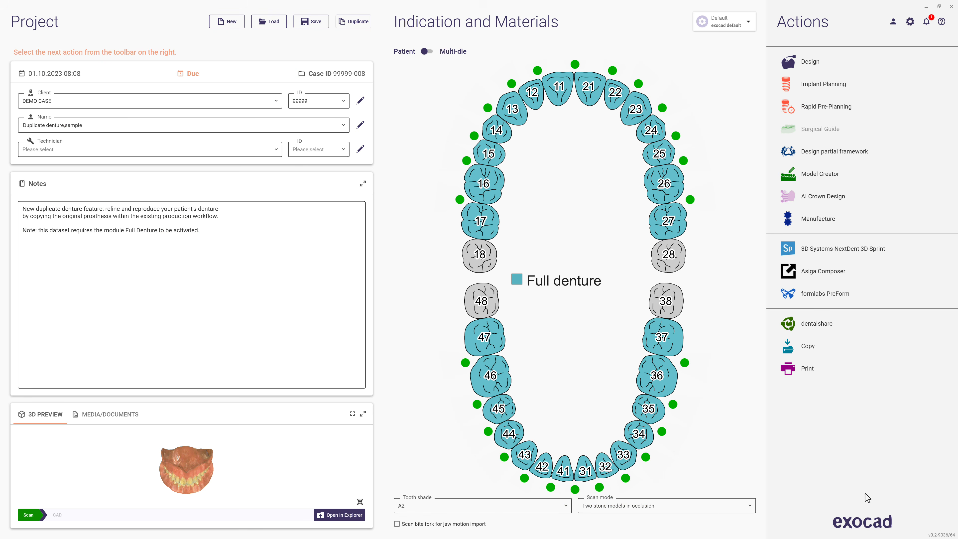
click(849, 61)
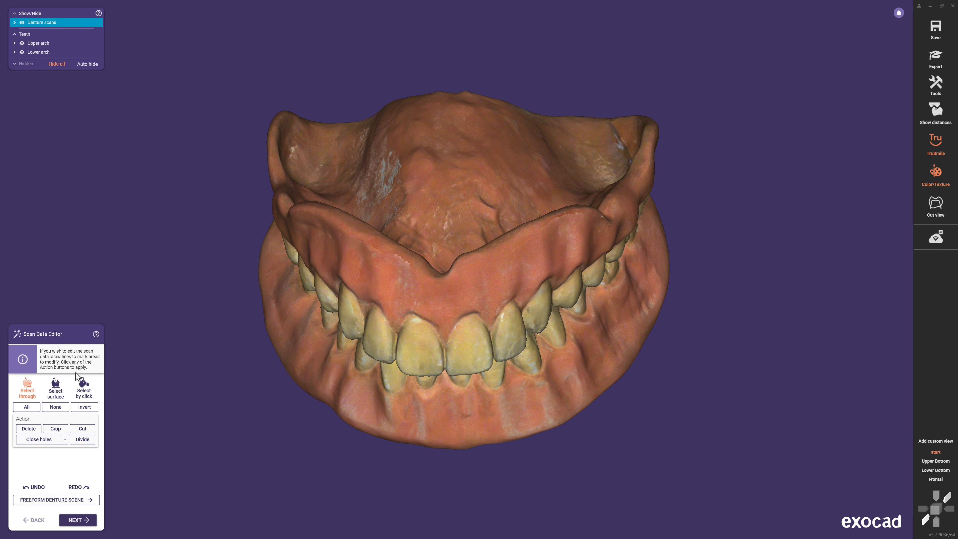
- Read through the Scan Data Editor's online help page on selection modes and mesh actions, and close it
click(96, 334)
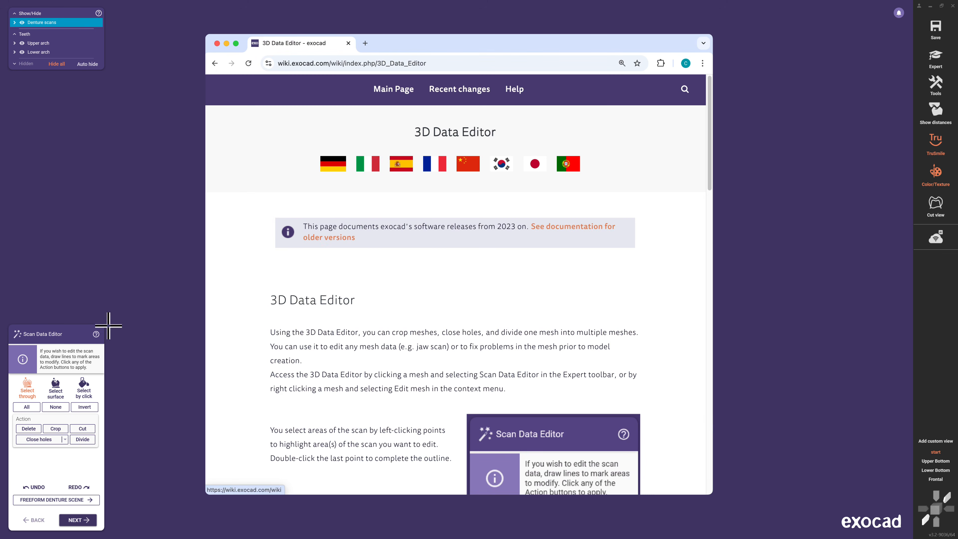
scroll(217, 245, down, 7)
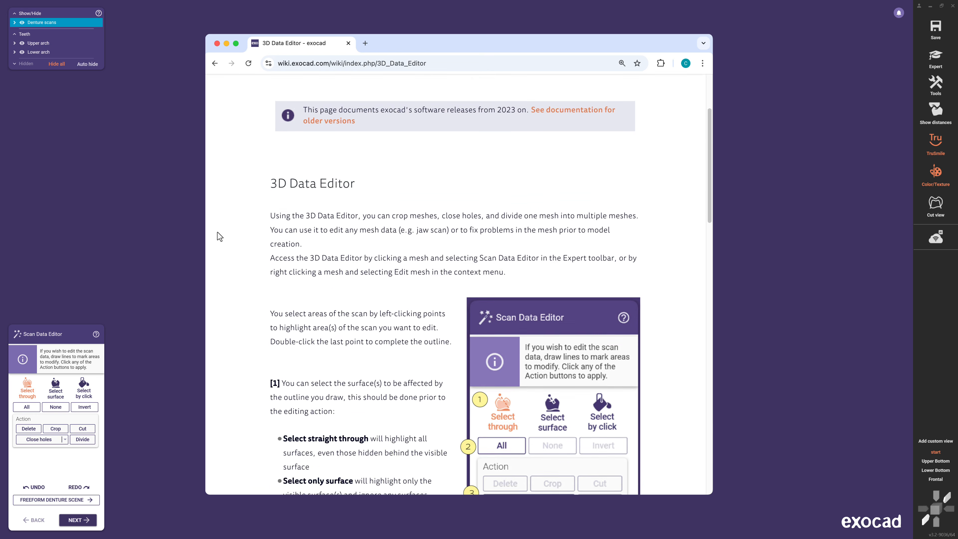
scroll(218, 208, down, 8)
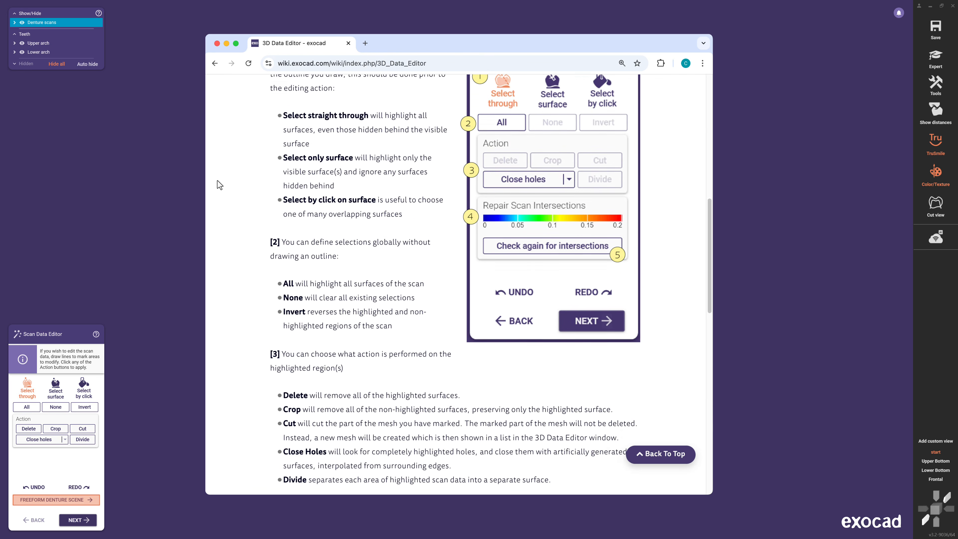
scroll(217, 155, down, 8)
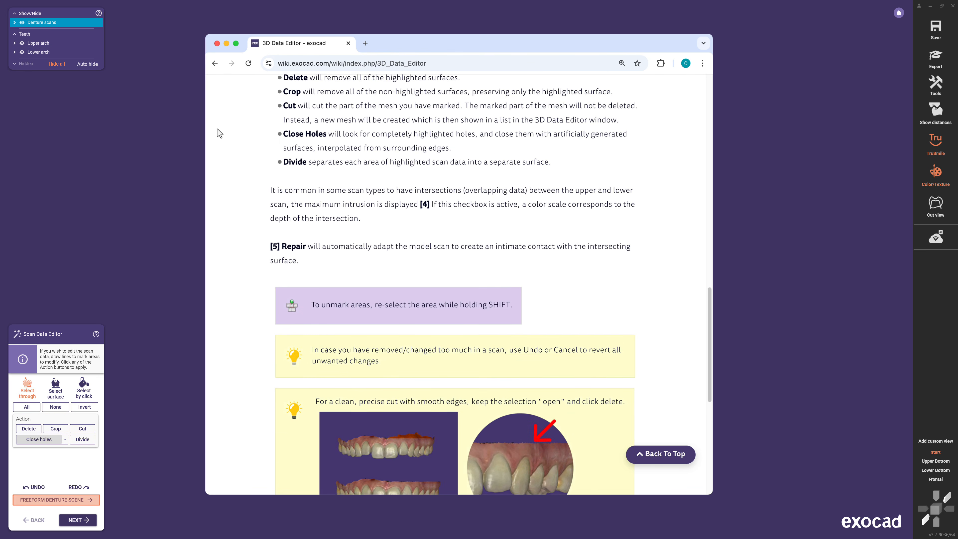
scroll(217, 98, down, 5)
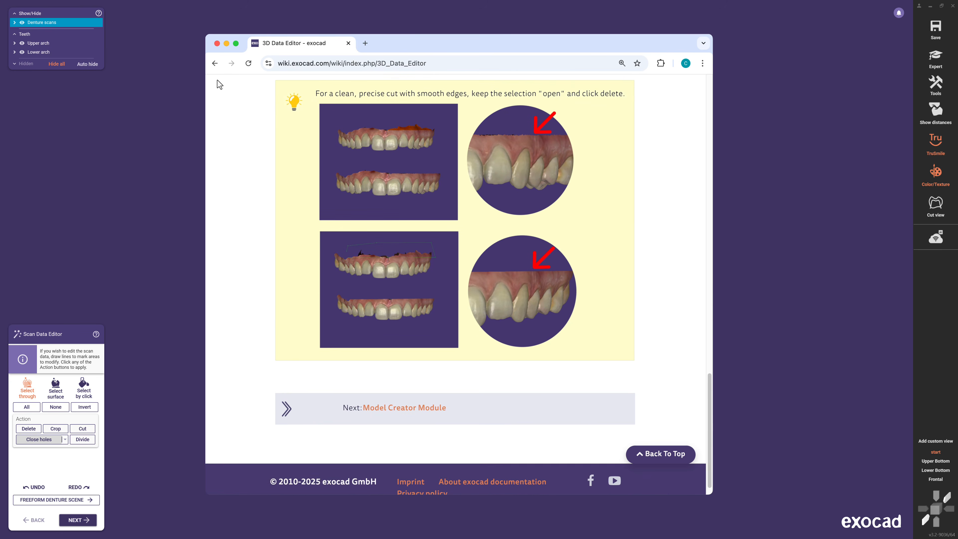
click(217, 43)
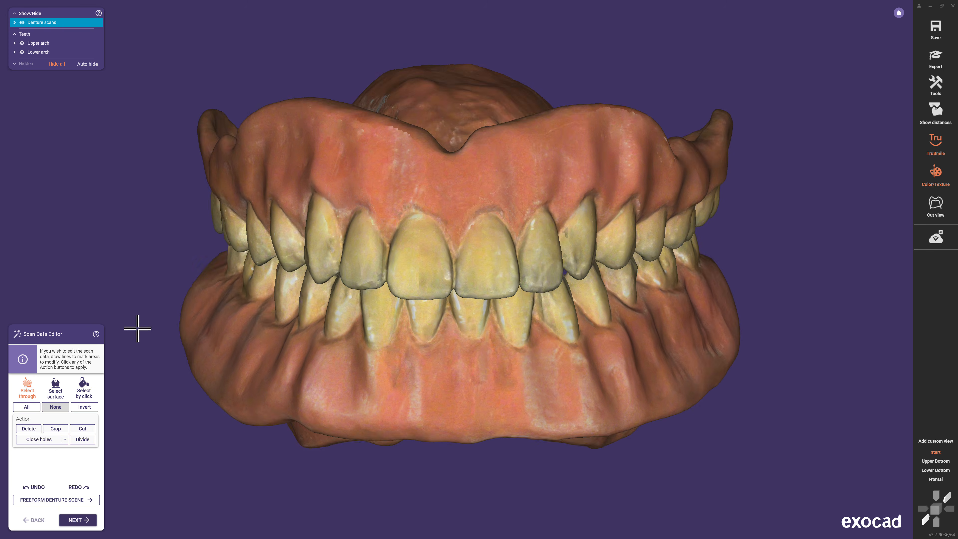
- Accept the drawn bottom margin on the upper jaw and hide the duplicate denture segmentation mesh over the jaw scan
click(85, 524)
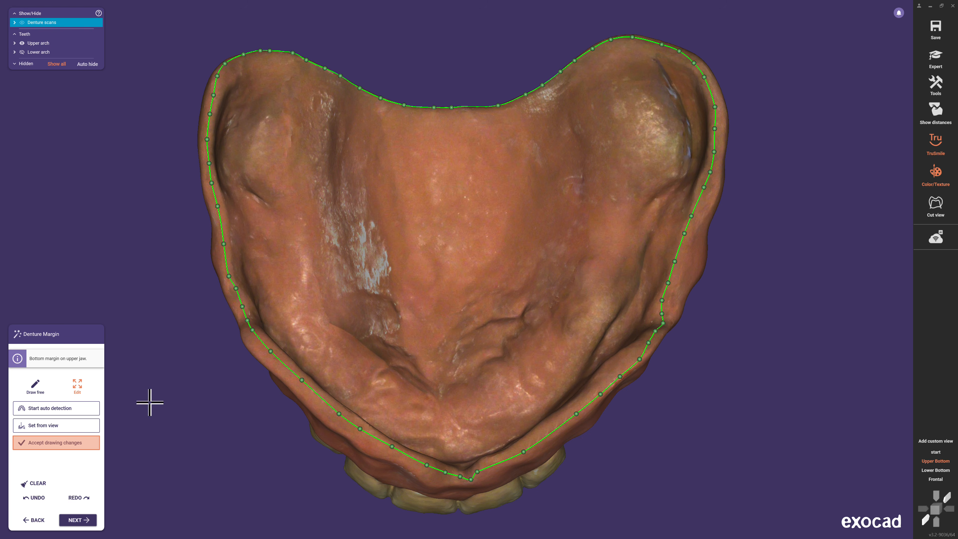
click(76, 444)
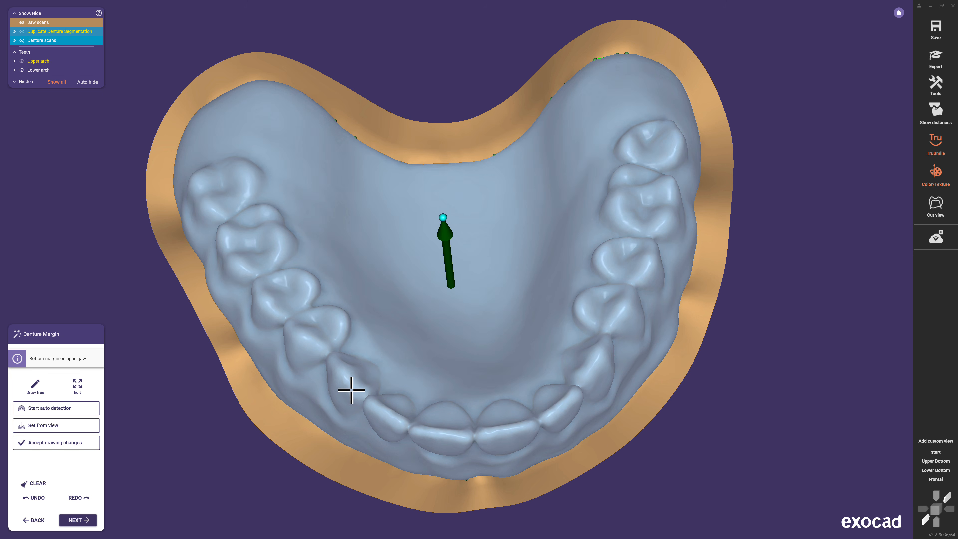
ctrl+scroll(351, 390, down, 3)
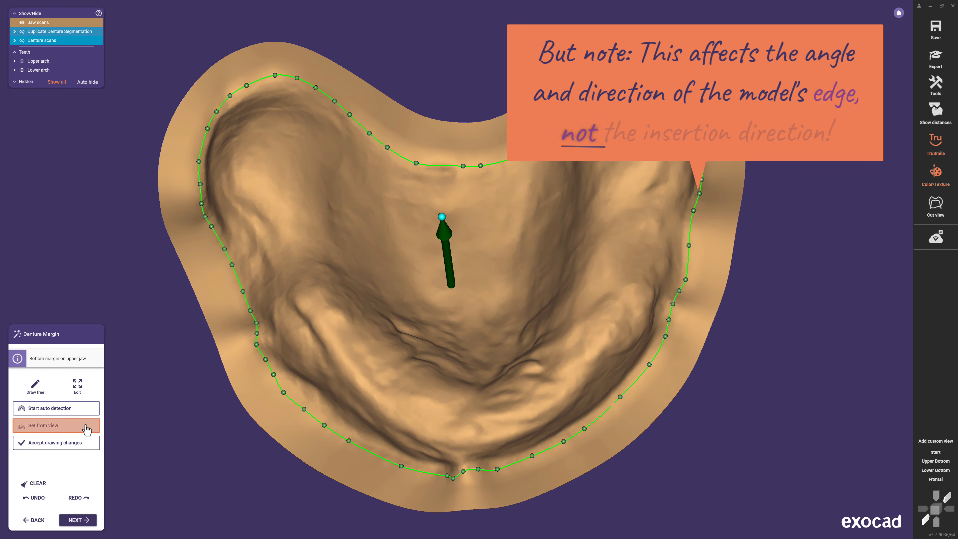
- Set the upper jaw model's edge direction from the current view and continue to the lower jaw margin
click(86, 426)
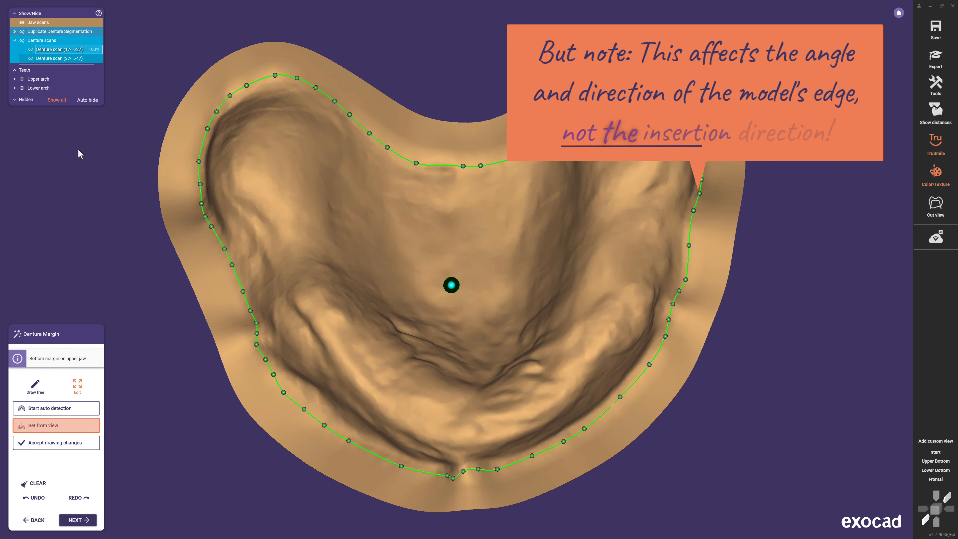
drag(46, 50, 1, 71)
click(74, 521)
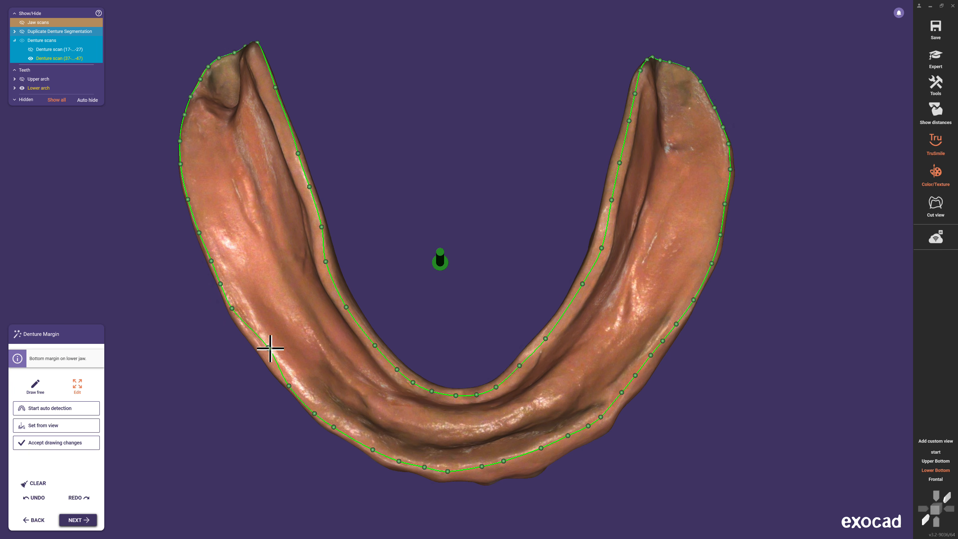
- Accept the lower jaw's bottom margin, set its edge direction from the current view and continue to tooth segmentation
click(91, 442)
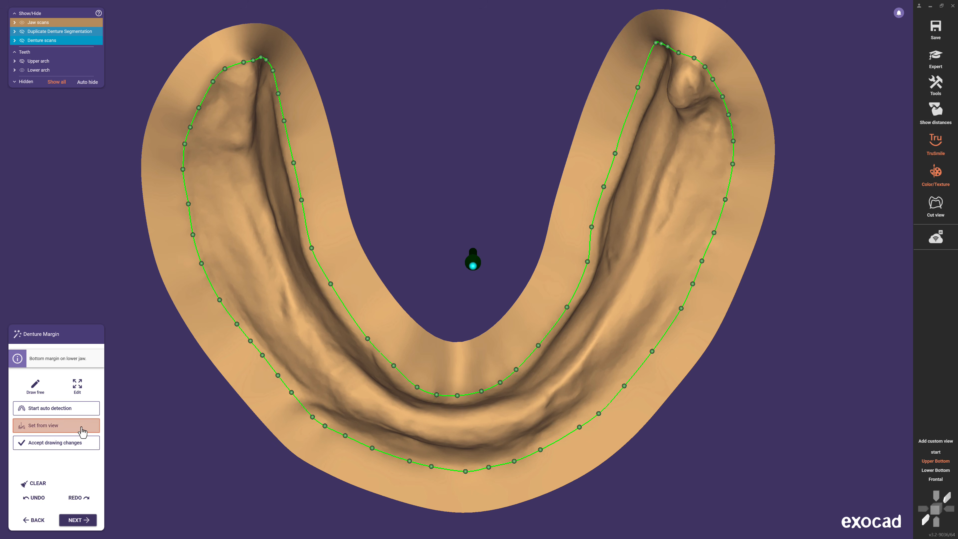
click(81, 430)
click(88, 523)
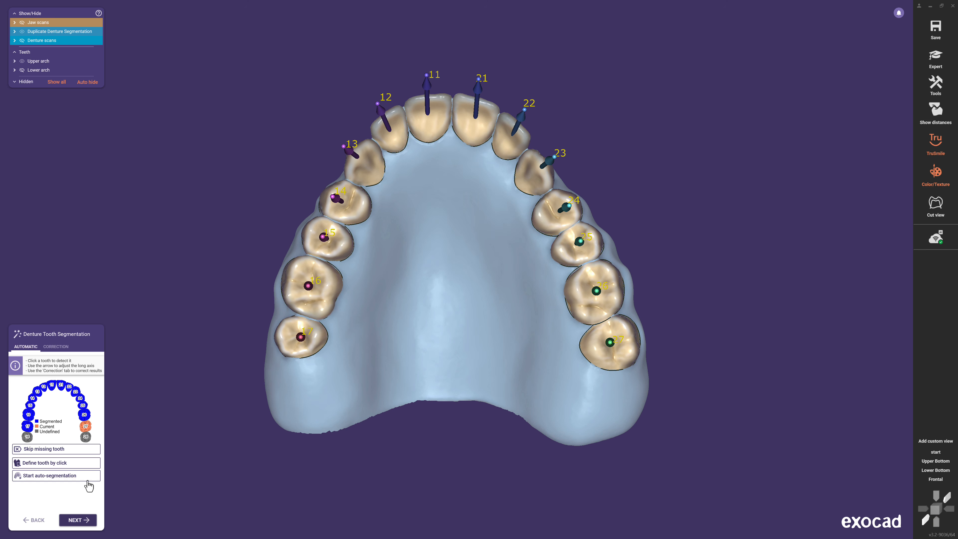
- Restart the segmentation of tooth 27 and redefine it by picking the tooth on the upper denture
click(86, 427)
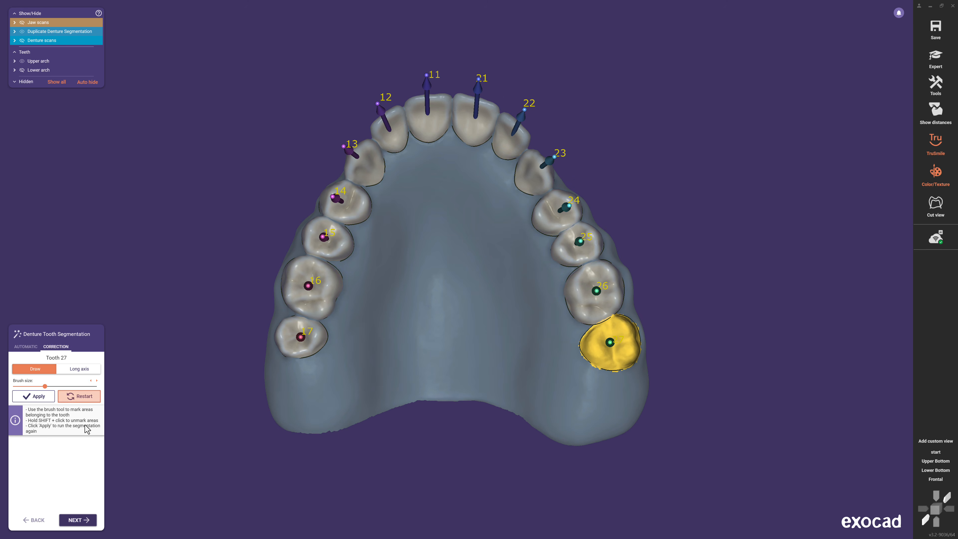
click(81, 399)
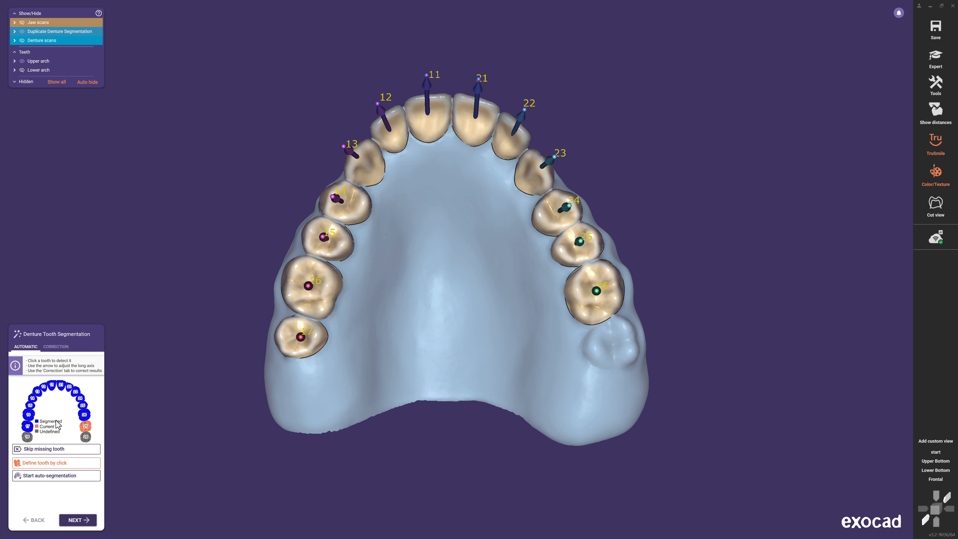
click(31, 468)
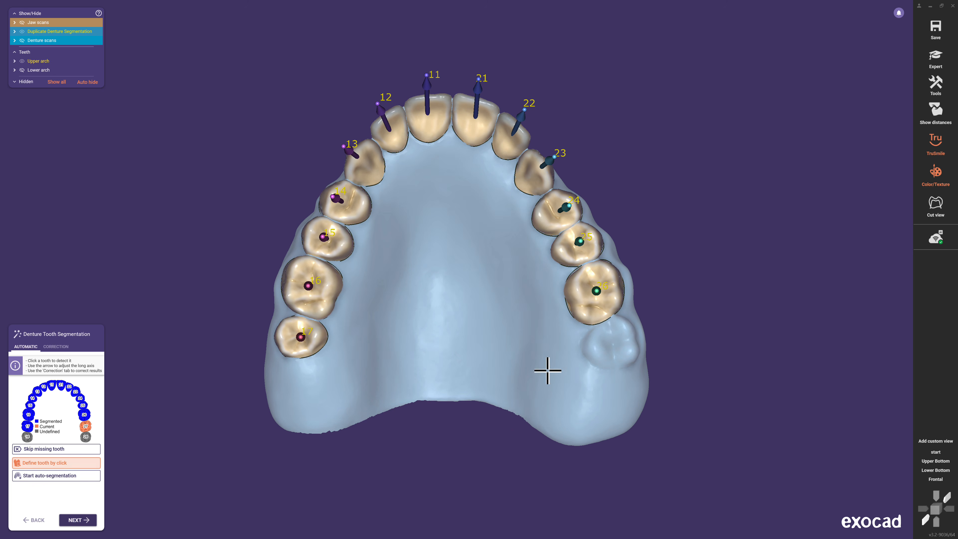
click(612, 343)
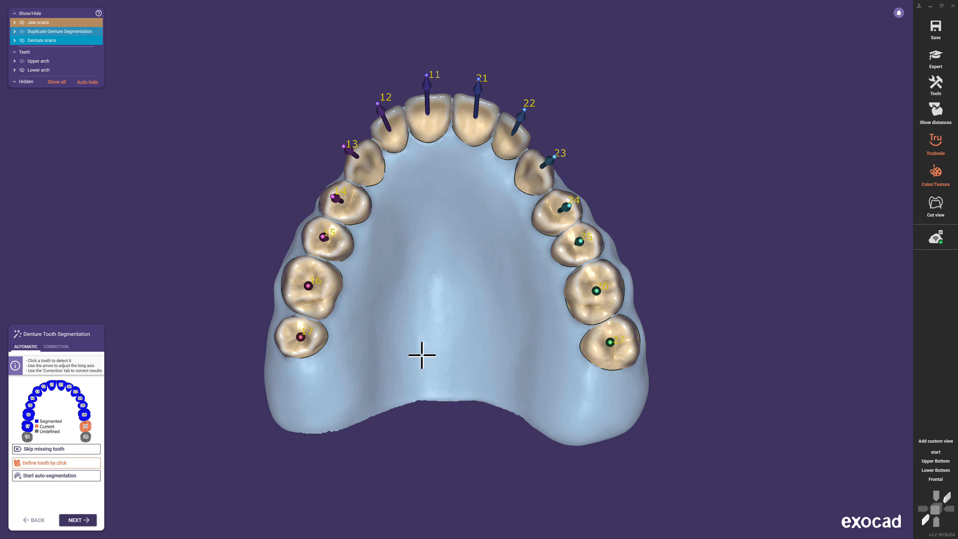
- Apply the segmentation correction to tooth 27 and continue to the lower arch segmentation
click(57, 347)
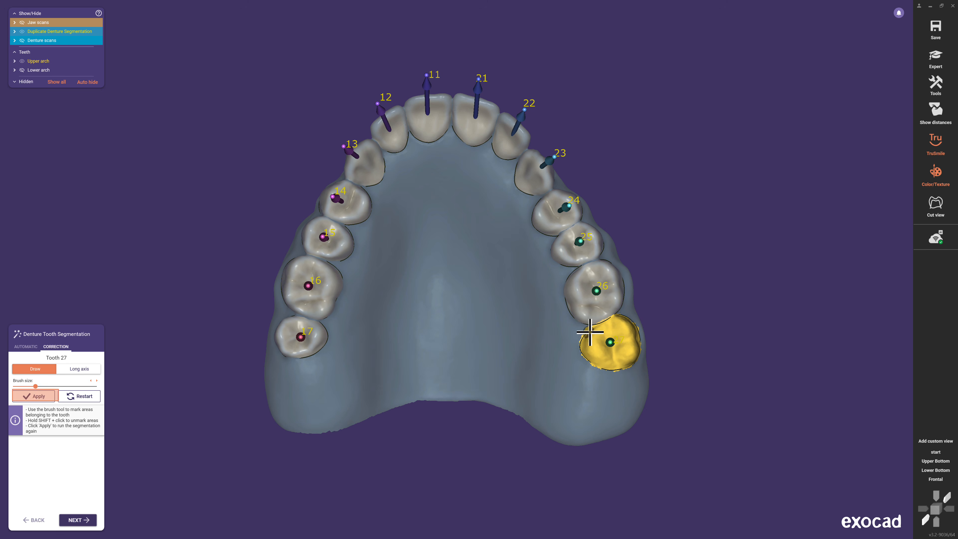
click(42, 398)
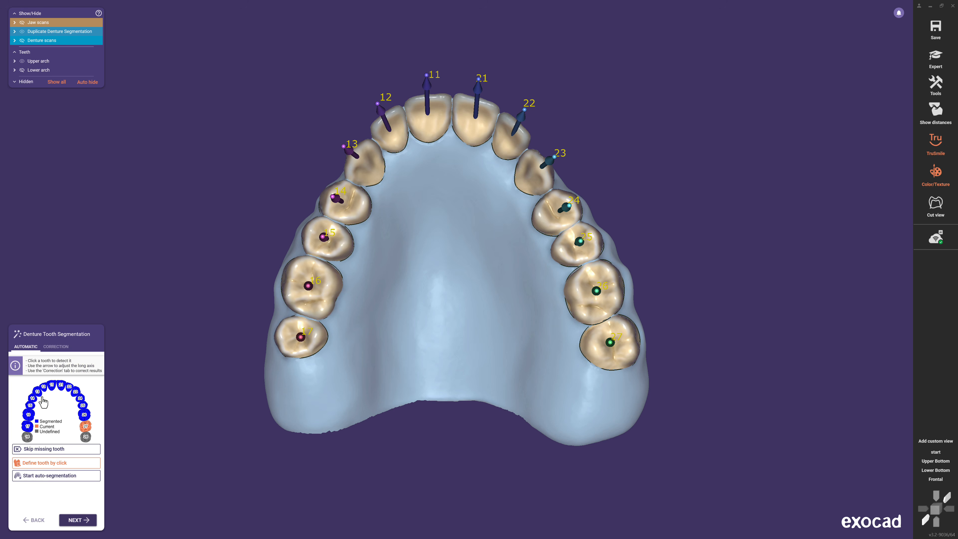
click(87, 523)
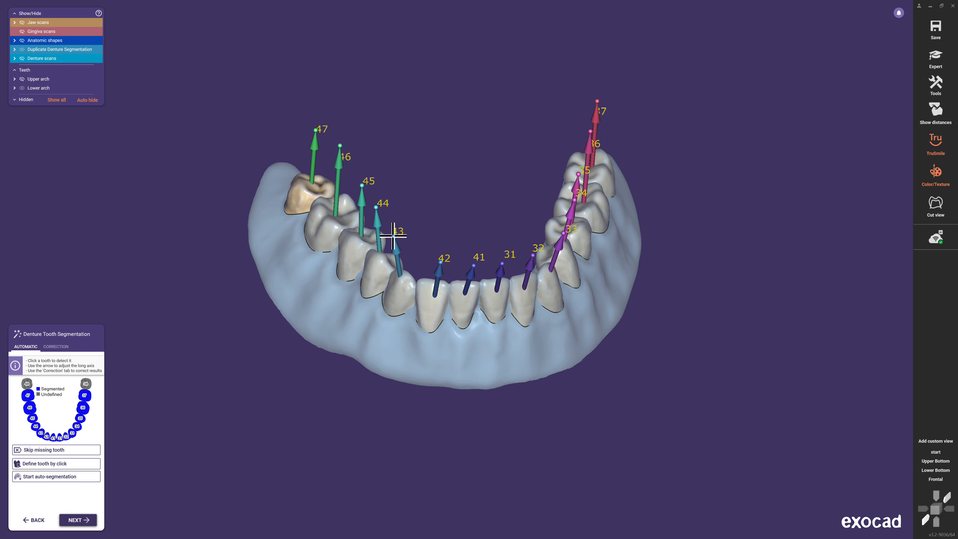
- Adjust the long axis of tooth 43 in the lower arch segmentation and continue to denture tooth placement
drag(393, 236, 406, 234)
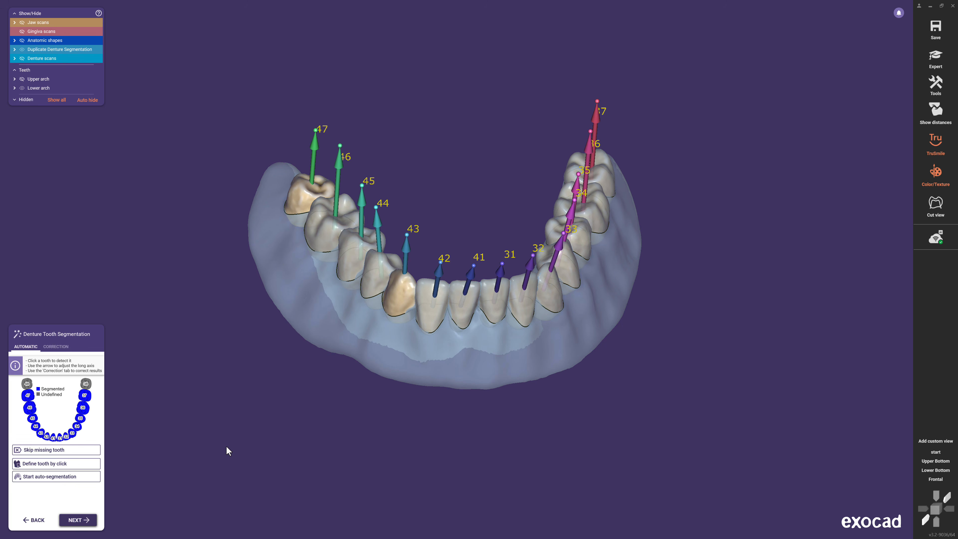
click(88, 520)
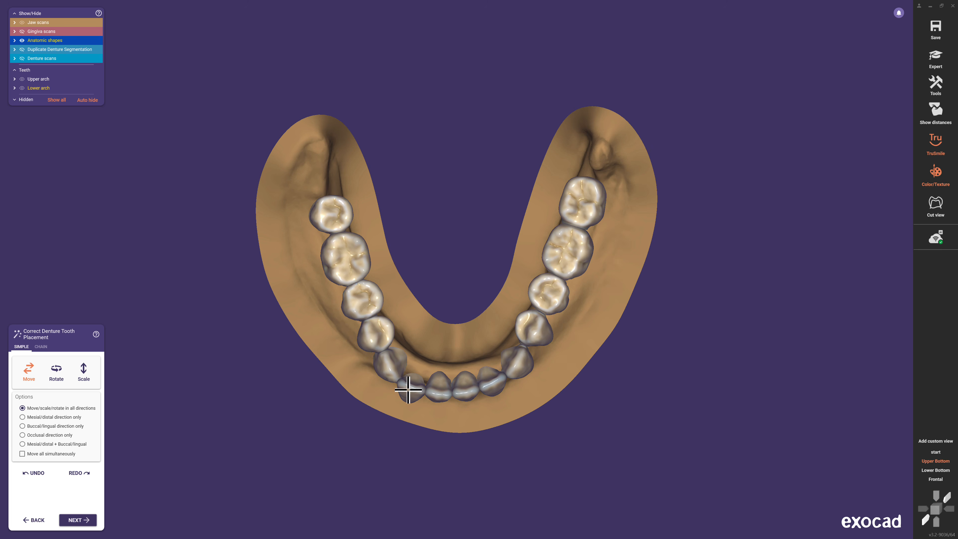
- Nudge lower tooth 42 in the denture tooth placement and continue to free-forming
ctrl+drag(411, 389, 411, 389)
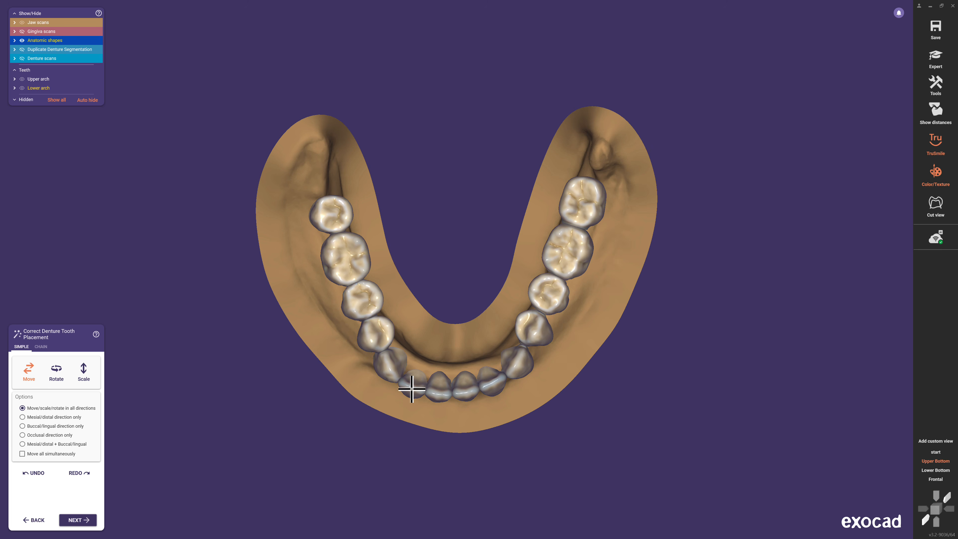
click(93, 520)
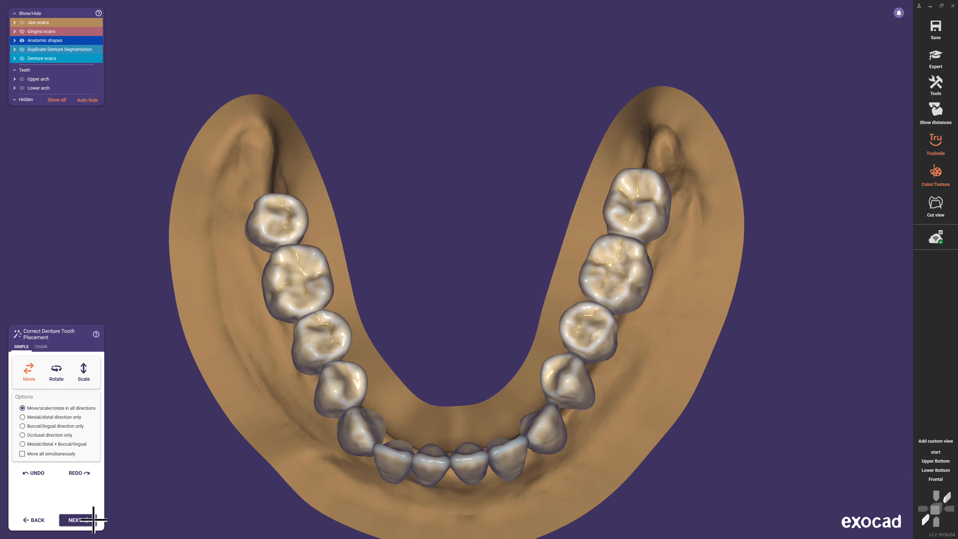
click(95, 519)
- Turn on the distance display and set it to show spacing to the antagonists
click(936, 111)
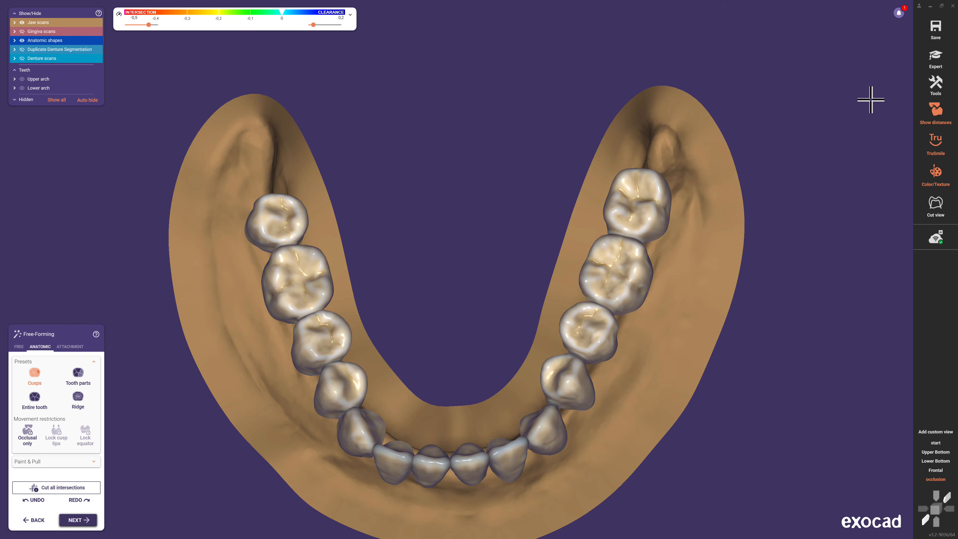
click(350, 16)
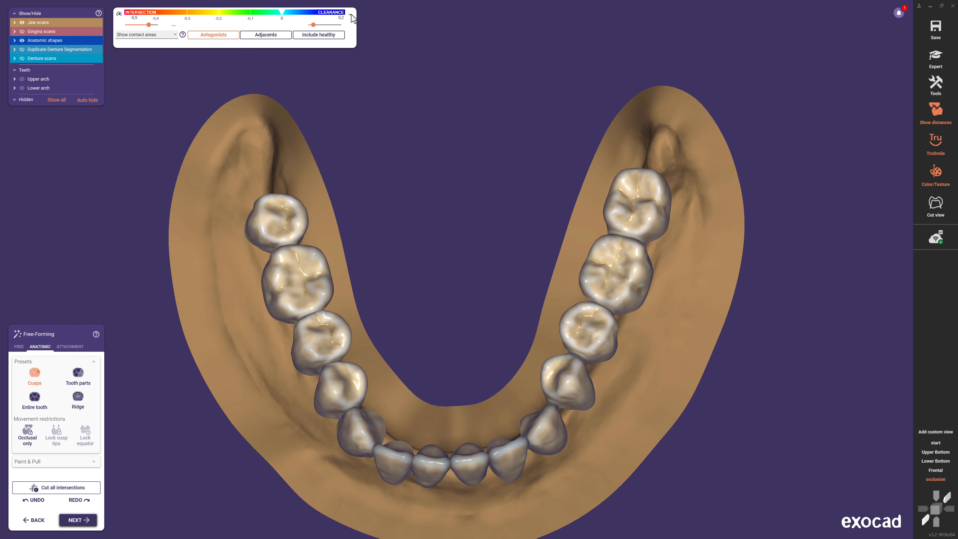
click(176, 35)
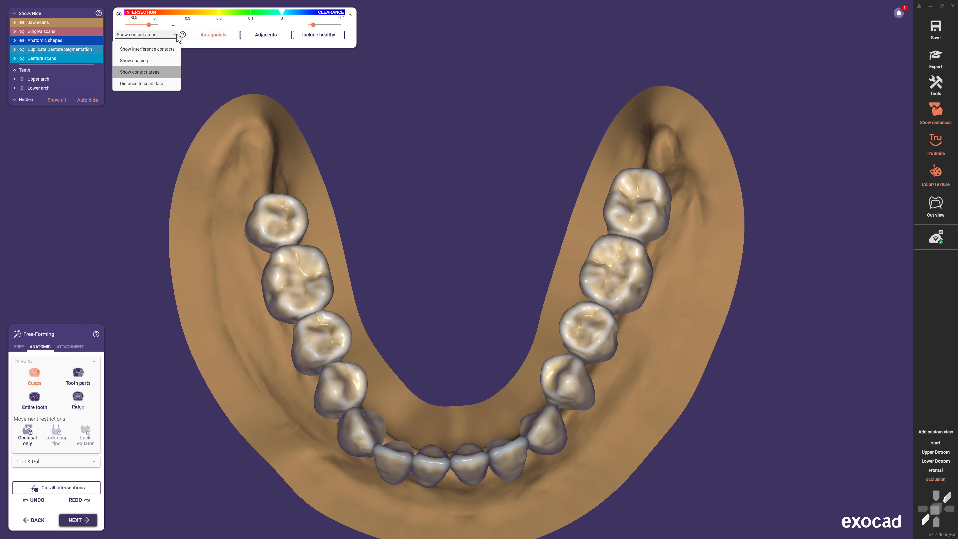
click(151, 61)
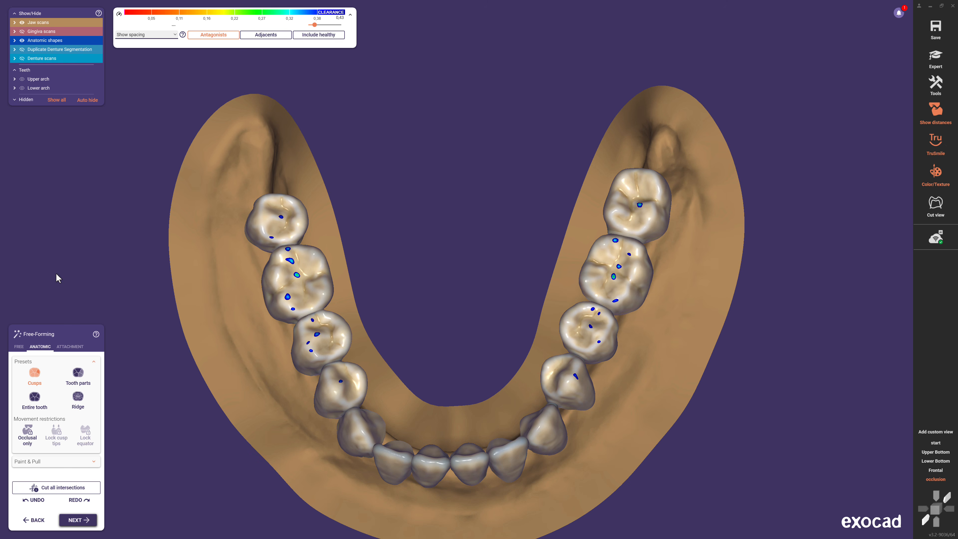
- Add material at the mesial edge of tooth 37, cut all intersections and continue to the denture base bottom
click(20, 347)
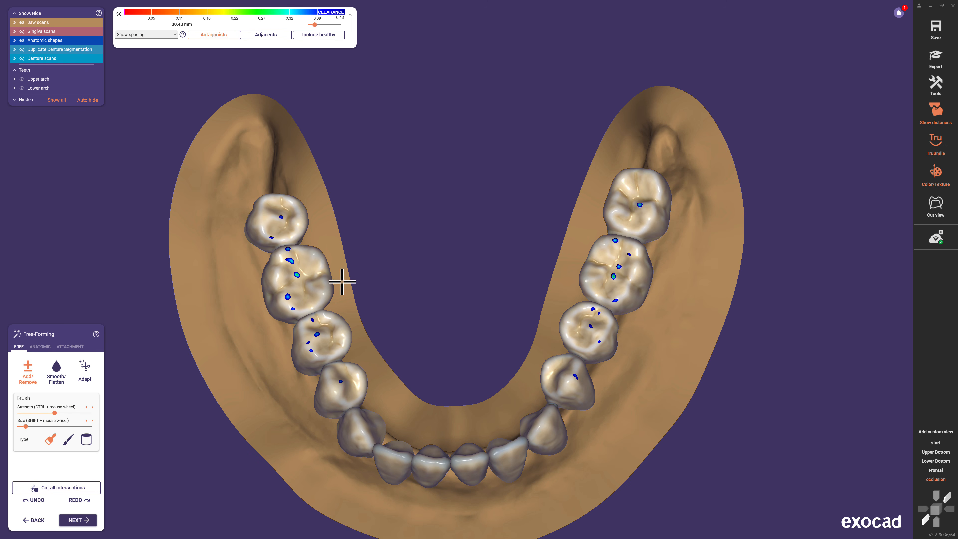
click(633, 229)
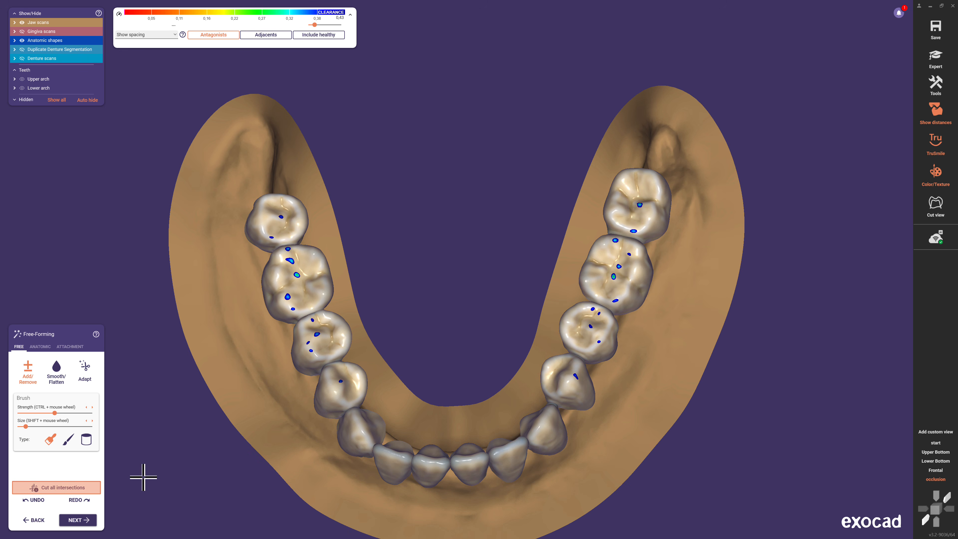
click(91, 487)
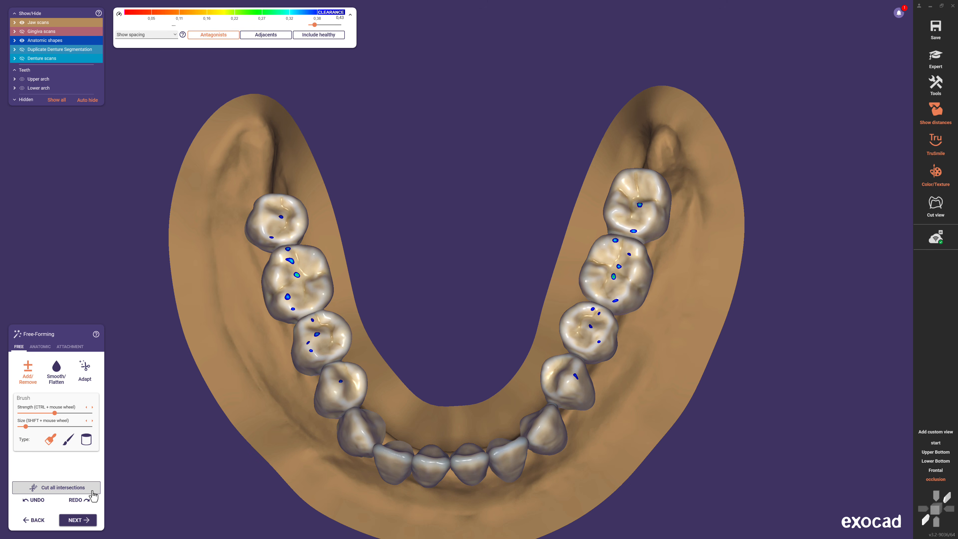
click(87, 521)
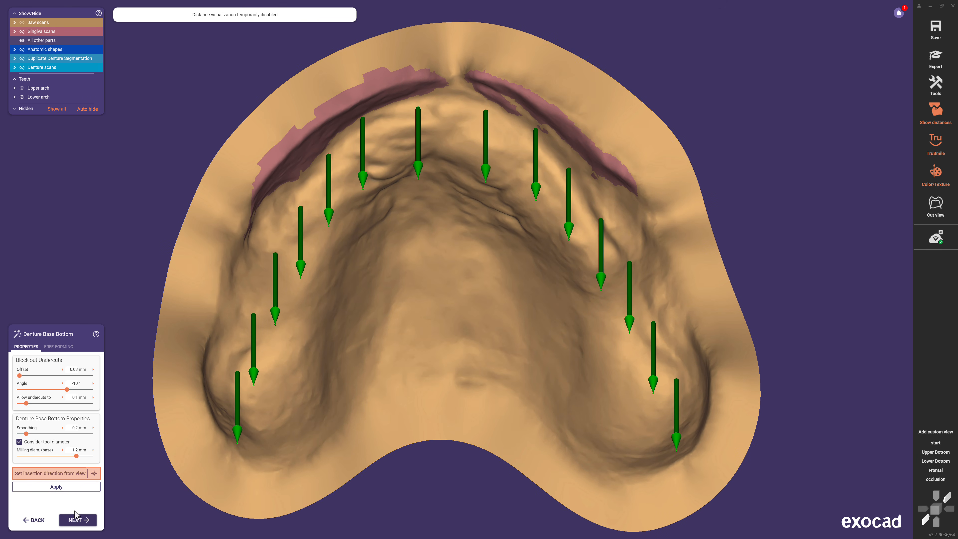
- Set the upper denture base's insertion direction from the current view and apply the base bottom
click(57, 476)
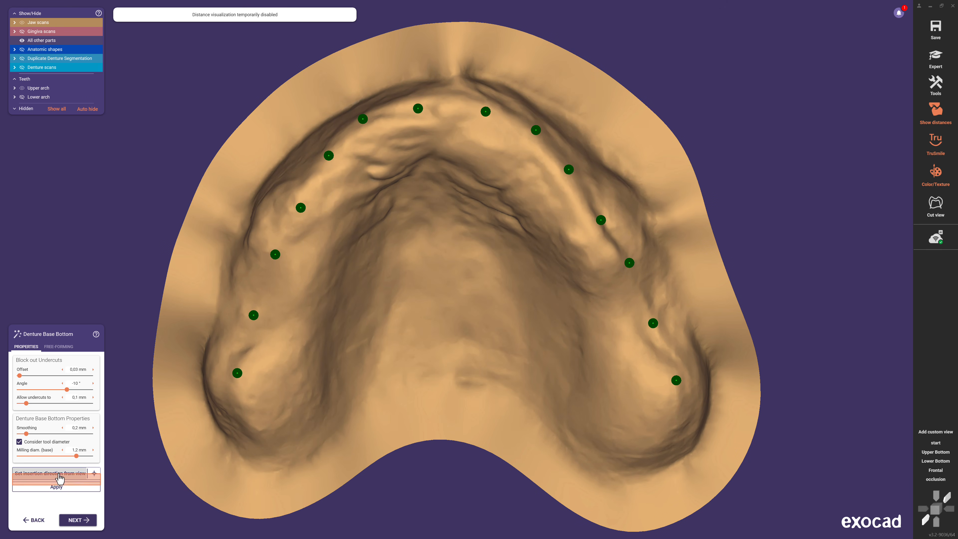
click(76, 490)
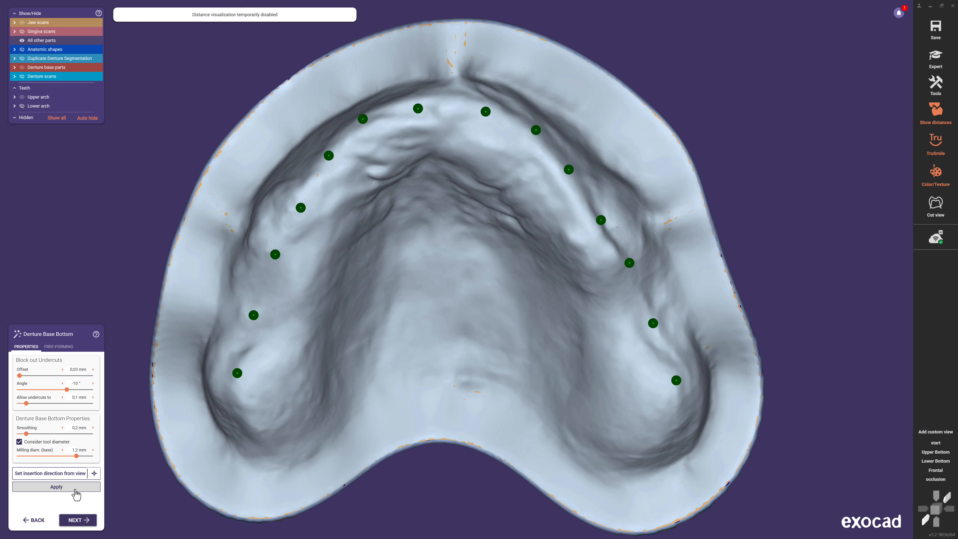
- Apply a 0.2 offset to scan data on the anterior midline of the upper base bottom and continue through the lower base to connectors
click(60, 346)
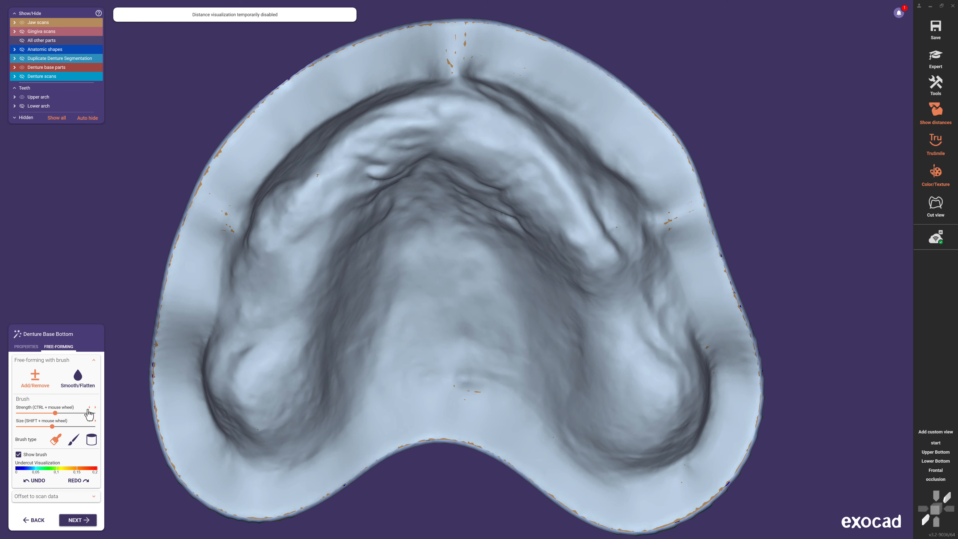
click(95, 496)
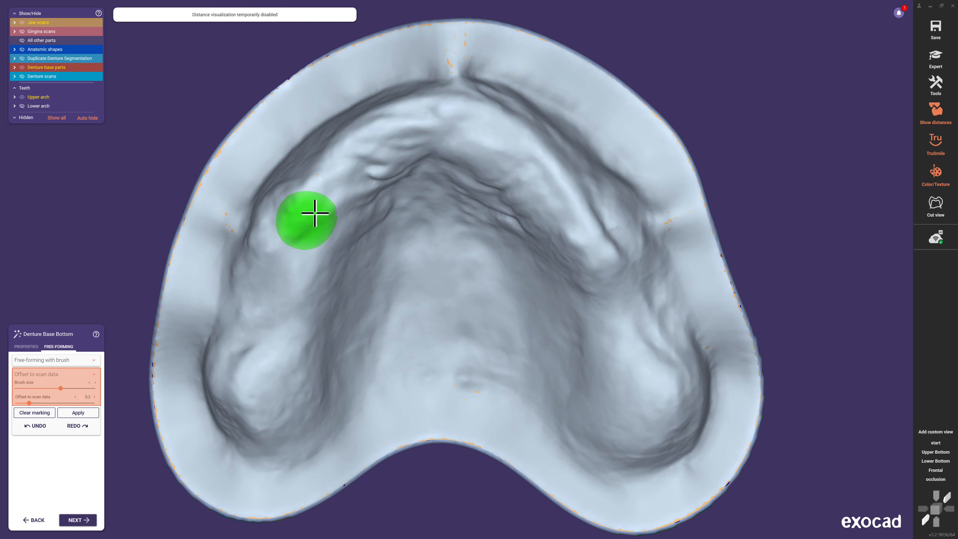
drag(451, 103, 448, 181)
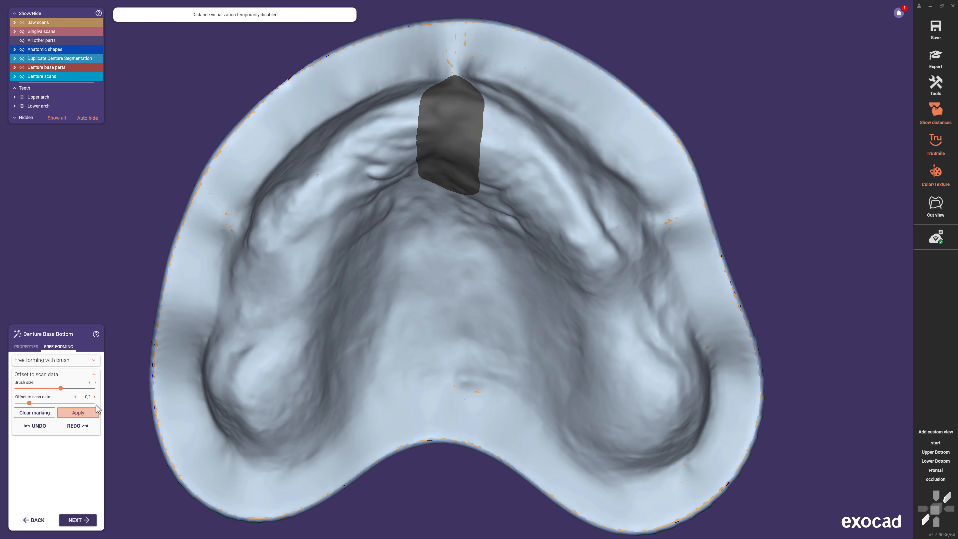
click(78, 413)
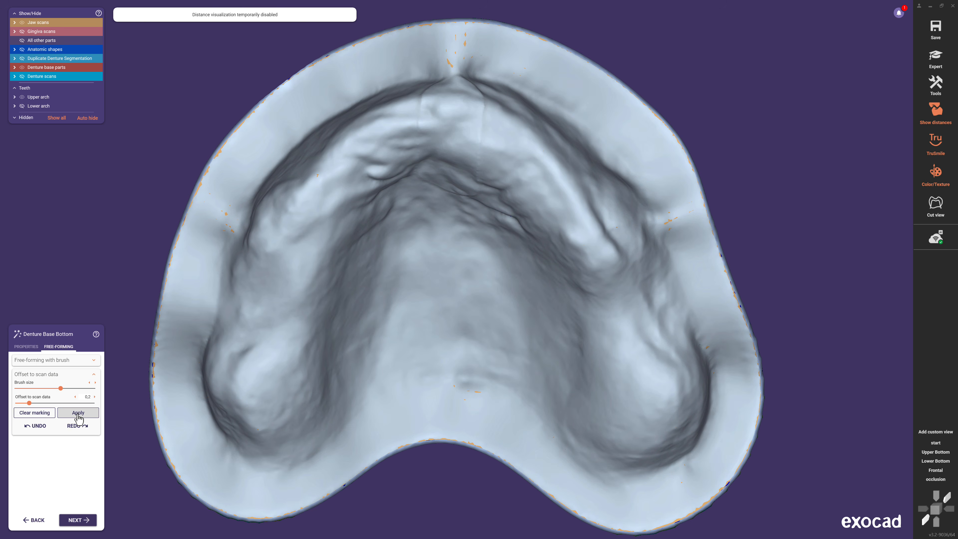
click(77, 520)
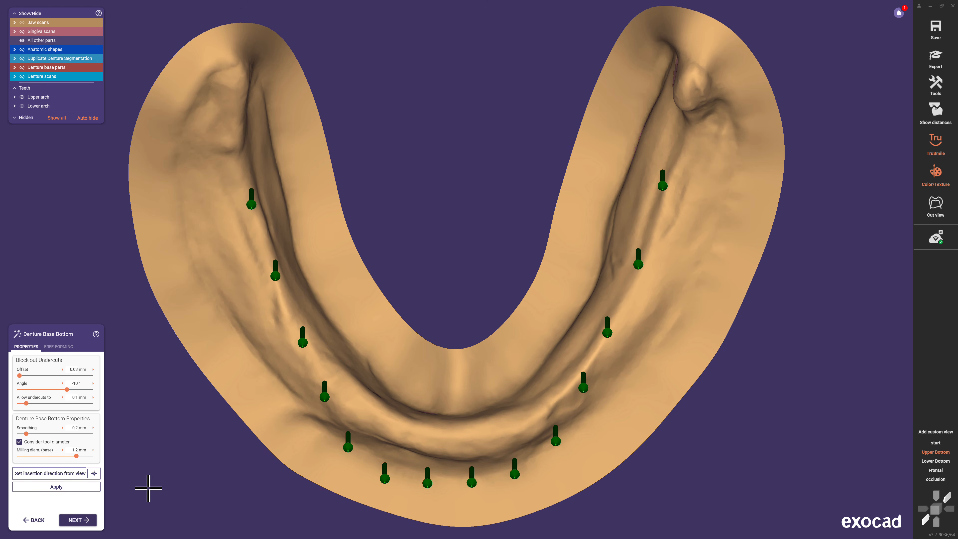
click(92, 524)
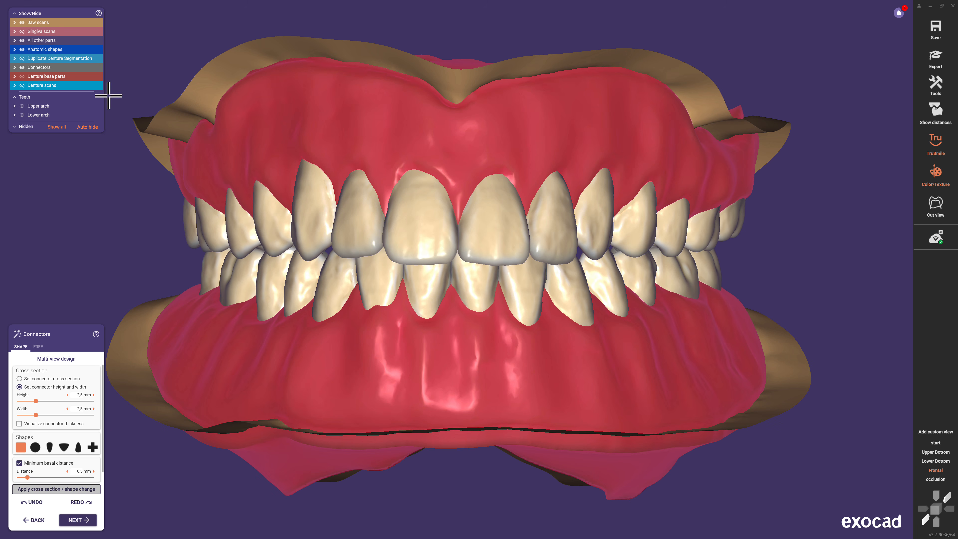
- Hide the denture base parts and apply the minimal joint tooth shape to the connectors with minimum basal distance disabled
drag(100, 76, 27, 83)
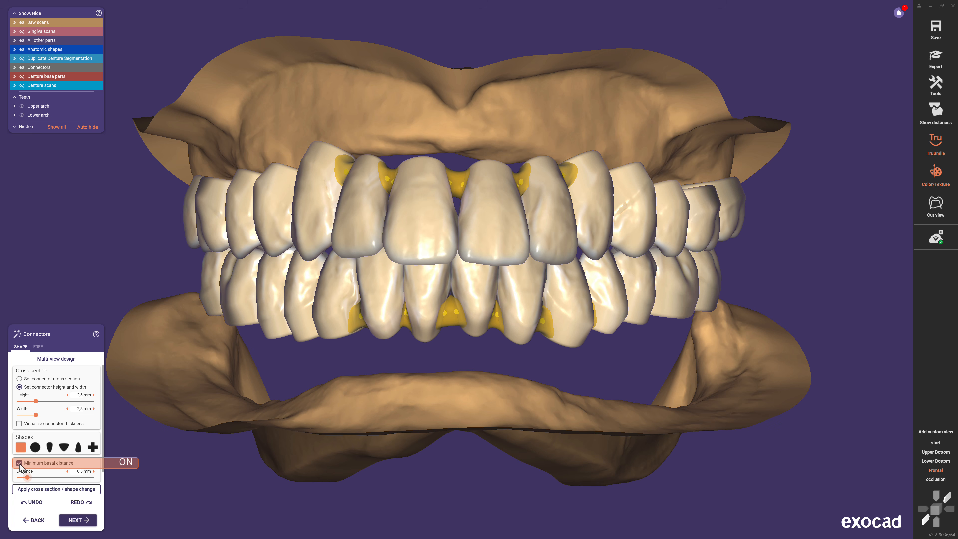
click(92, 448)
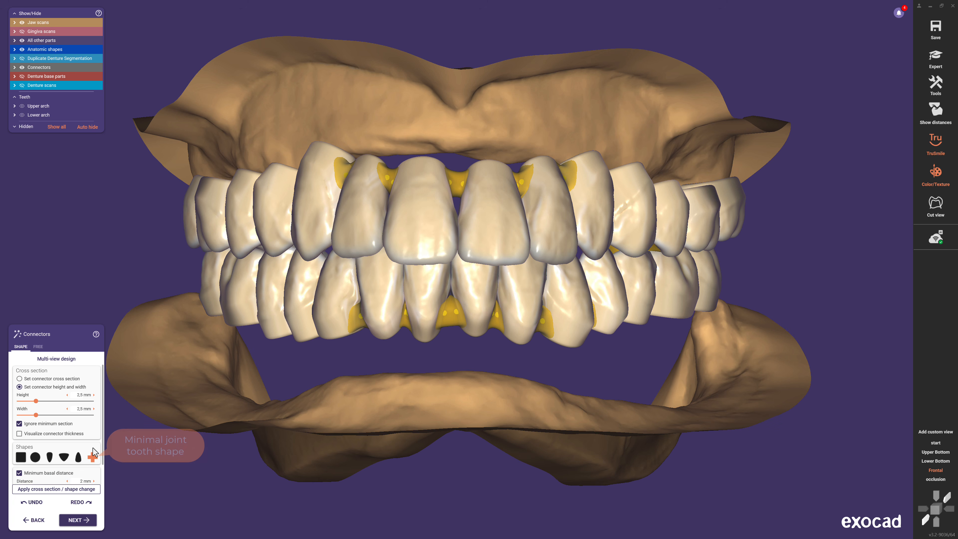
click(88, 489)
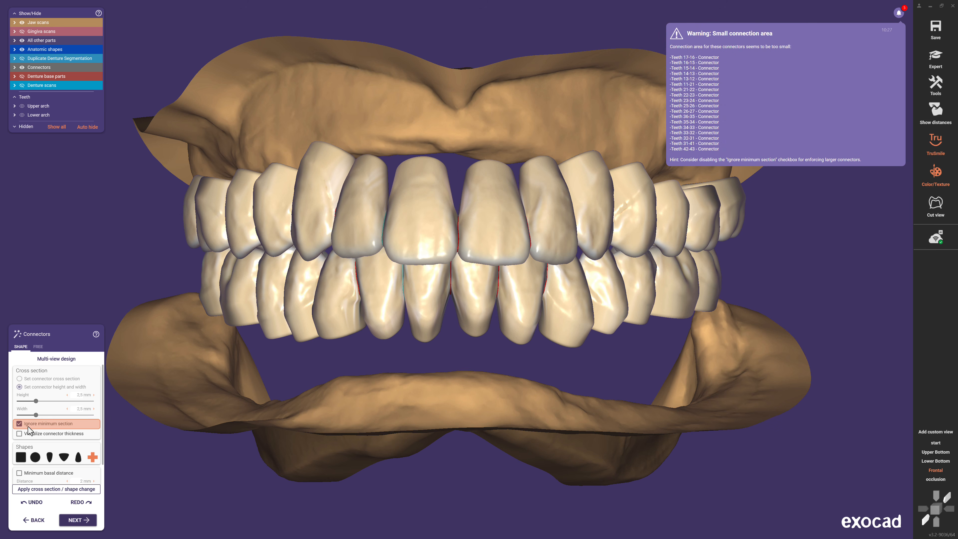
- Disable ignoring the minimum section, reapply the connector shape and continue to denture base free-forming
click(19, 424)
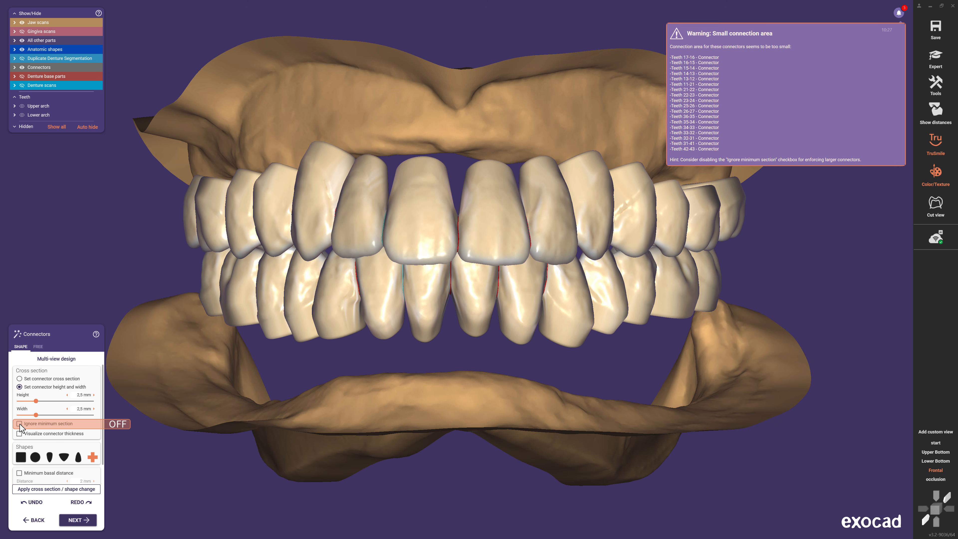
click(53, 489)
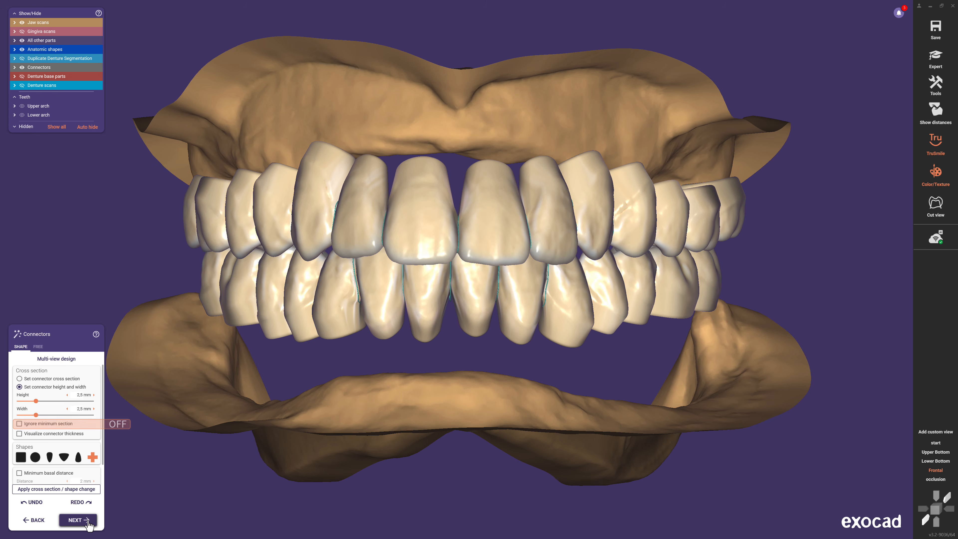
click(77, 520)
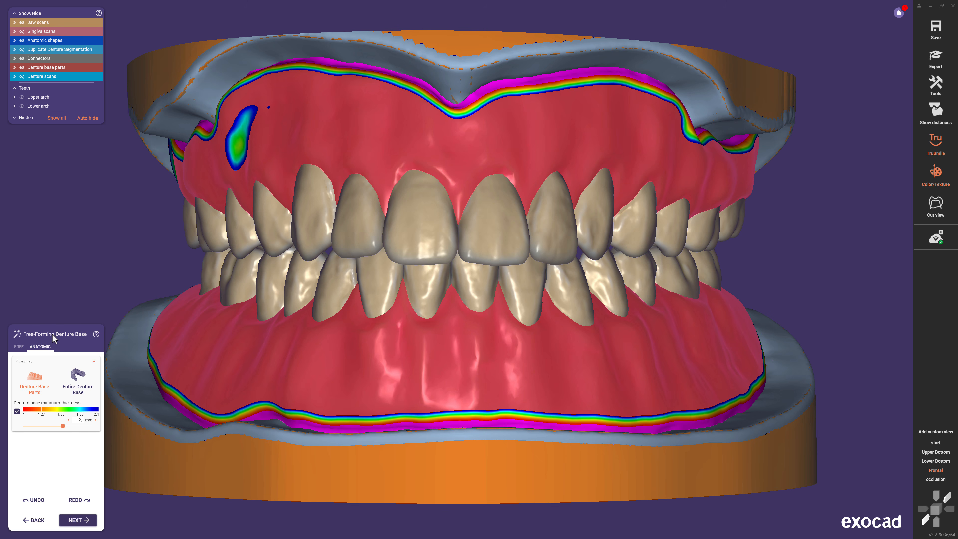
- Thicken the thin spot on the upper base's right buccal flange with a smaller brush and continue to base adaptation
click(19, 348)
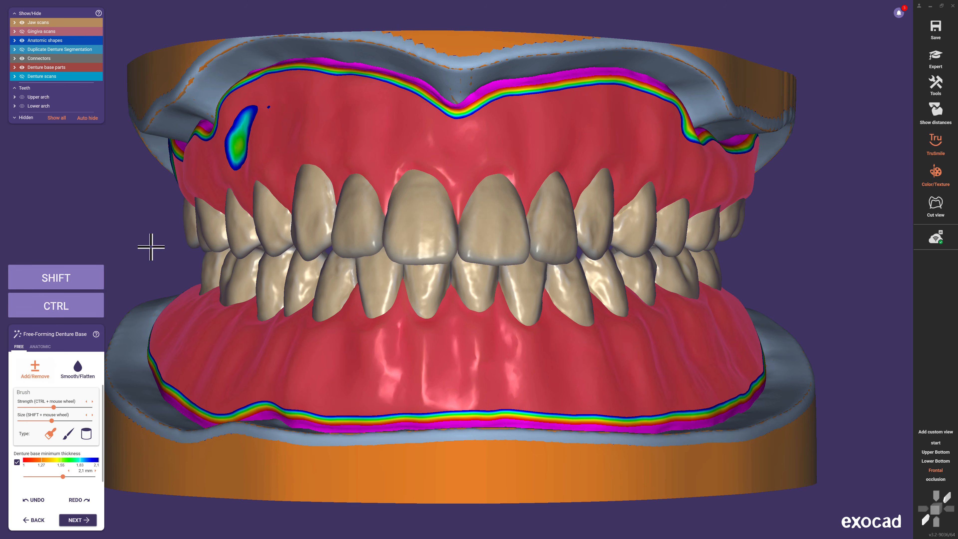
shift+scroll(230, 134, down, 5)
mouse_move(234, 137)
mouse_down()
mouse_move(235, 148)
mouse_move(252, 111)
mouse_move(229, 156)
mouse_up()
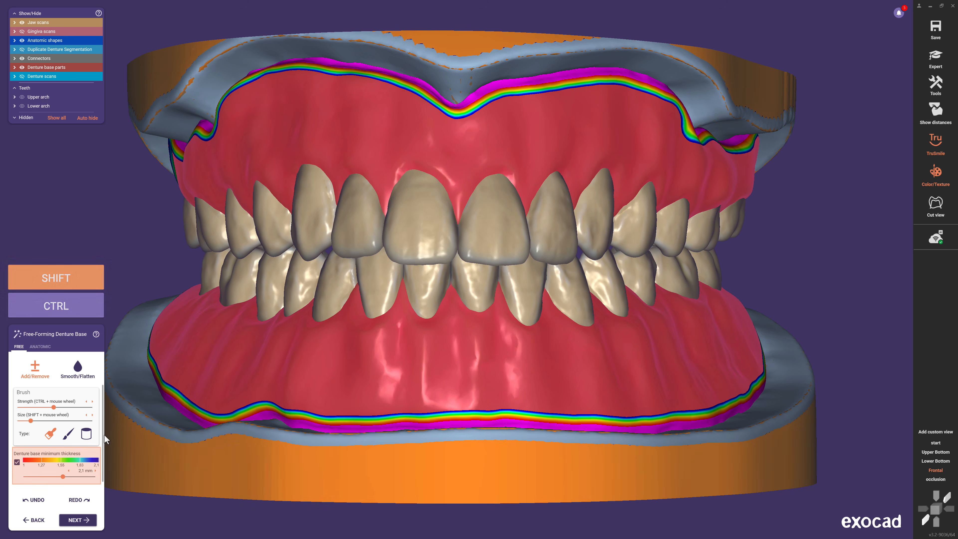
click(78, 520)
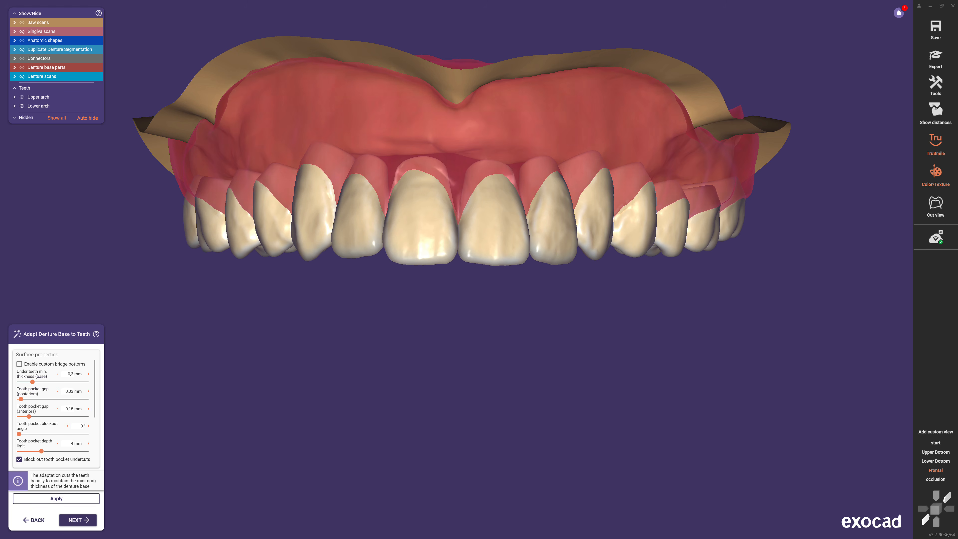
- Enable custom bridge bottoms, apply the upper denture base adaptation to the teeth and review its milling tool settings
click(83, 500)
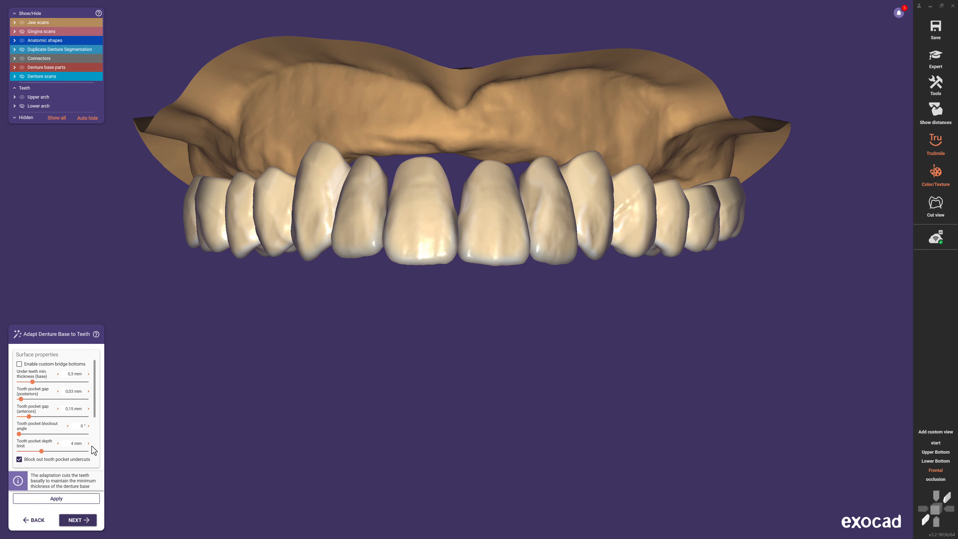
drag(97, 410, 92, 383)
click(19, 364)
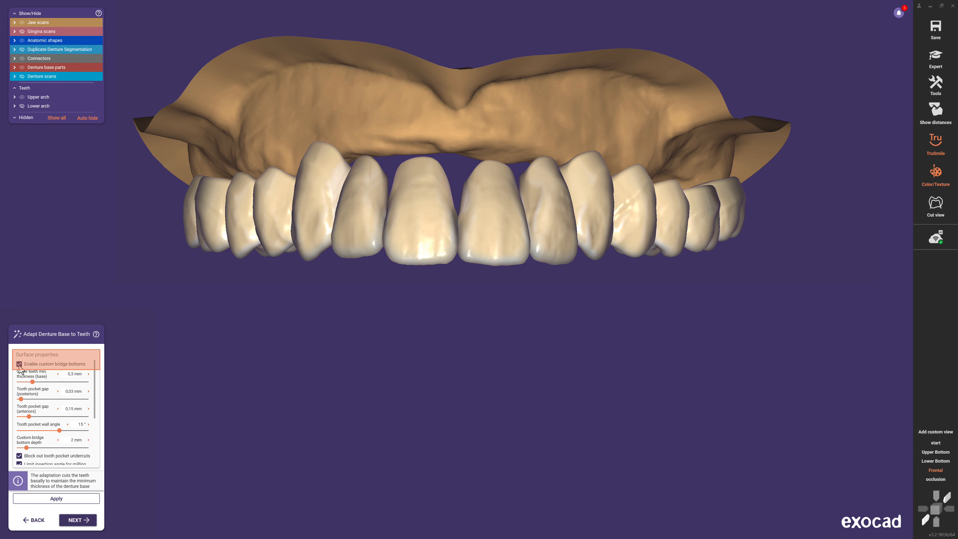
click(83, 501)
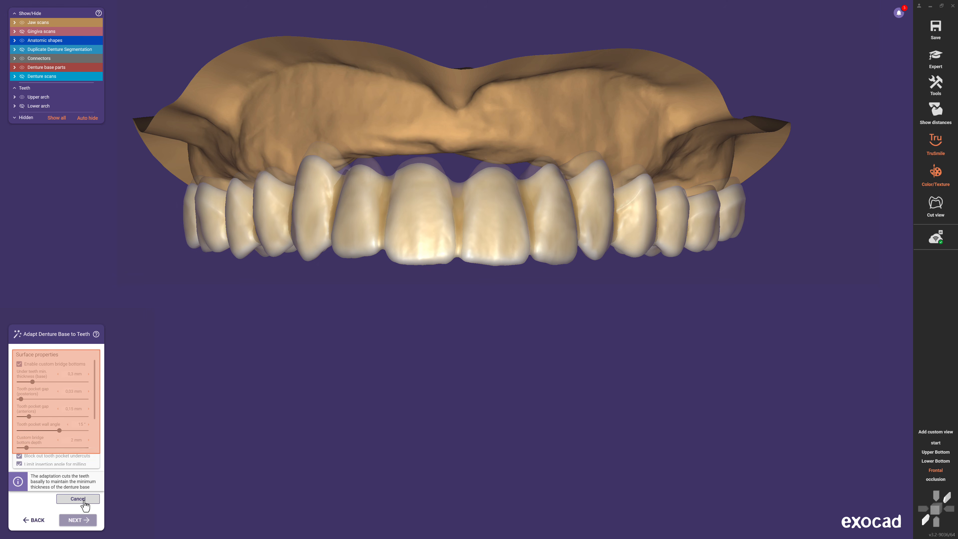
scroll(93, 413, down, 5)
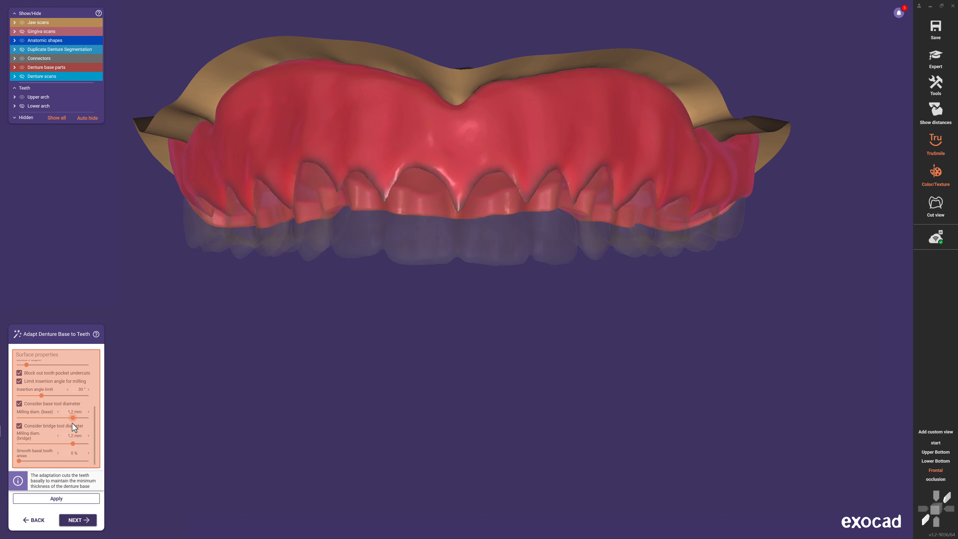
mouse_move(76, 443)
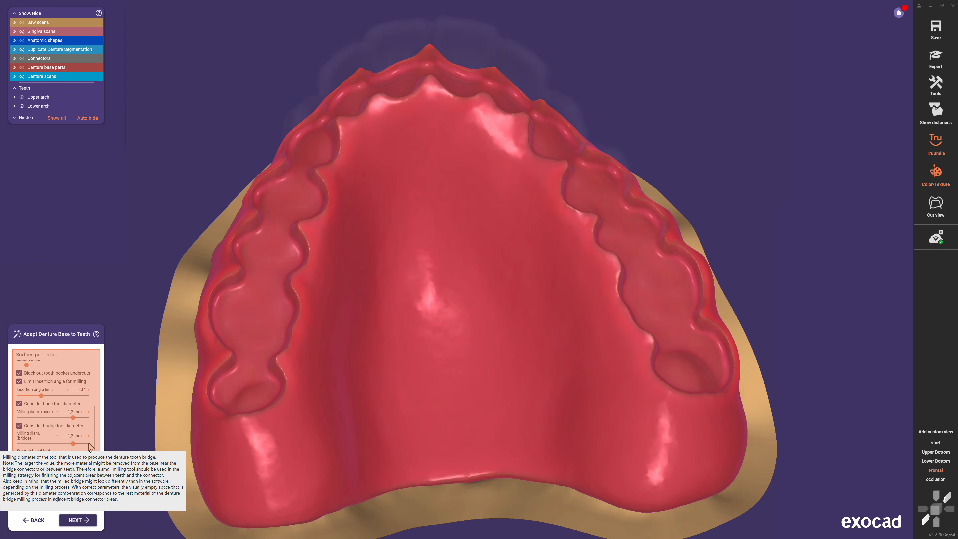
scroll(94, 415, up, 2)
scroll(101, 420, up, 2)
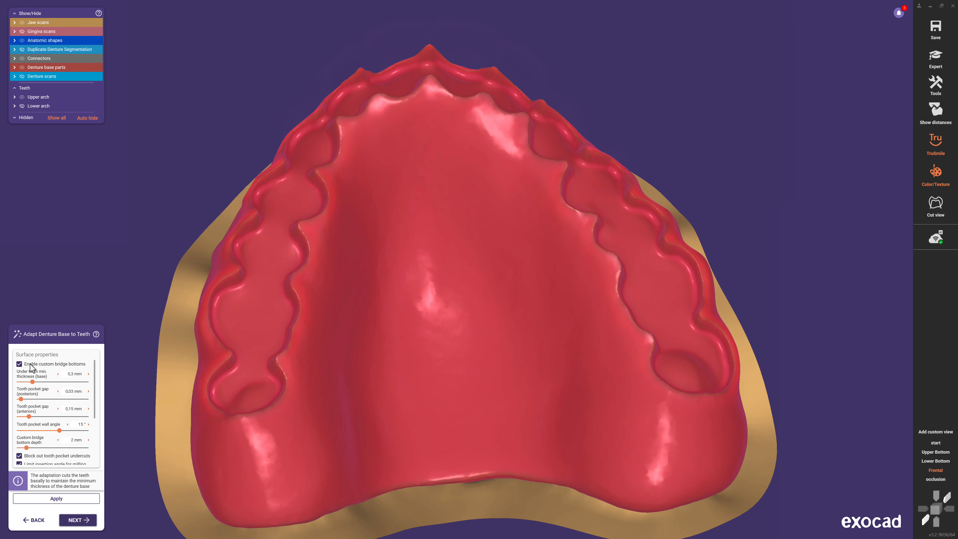
- Disable custom bridge bottoms for the denture base adaptation and continue to merging and saving the restorations
click(24, 366)
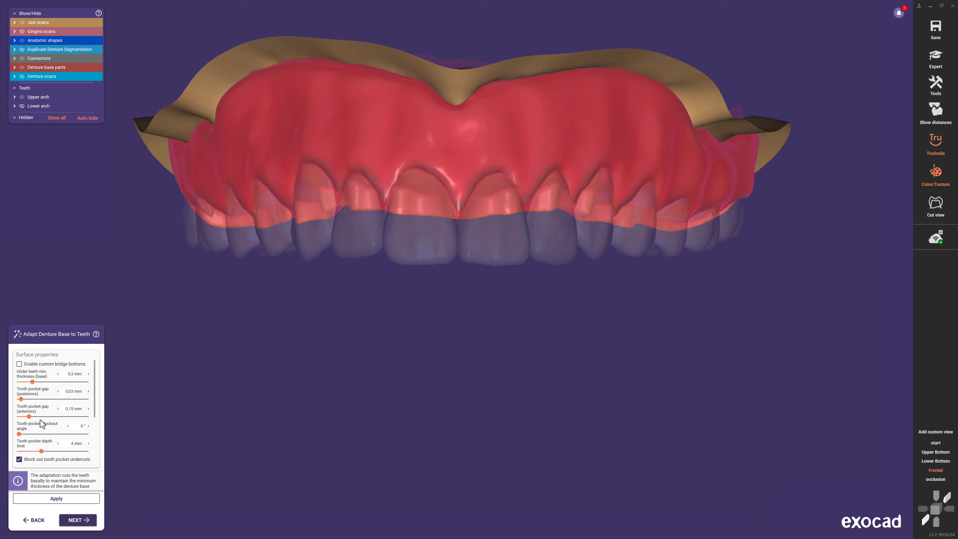
click(78, 520)
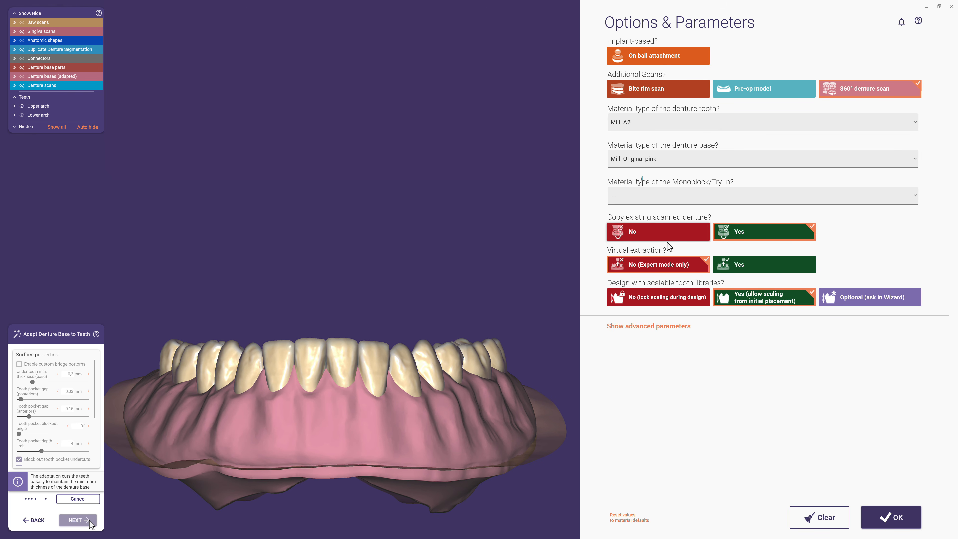
- Show the advanced parameters of the denture options and set the generation of custom bridge bottoms to Yes
click(672, 331)
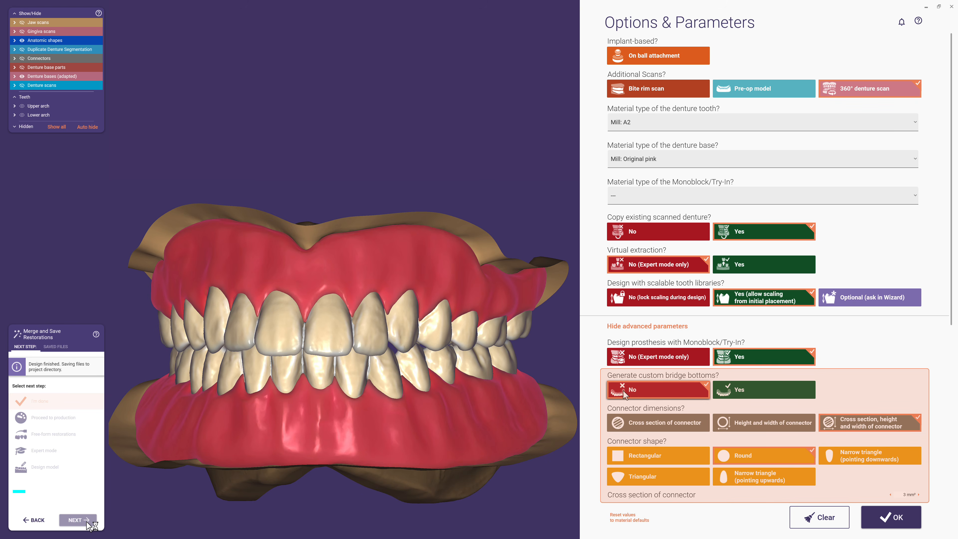
click(755, 393)
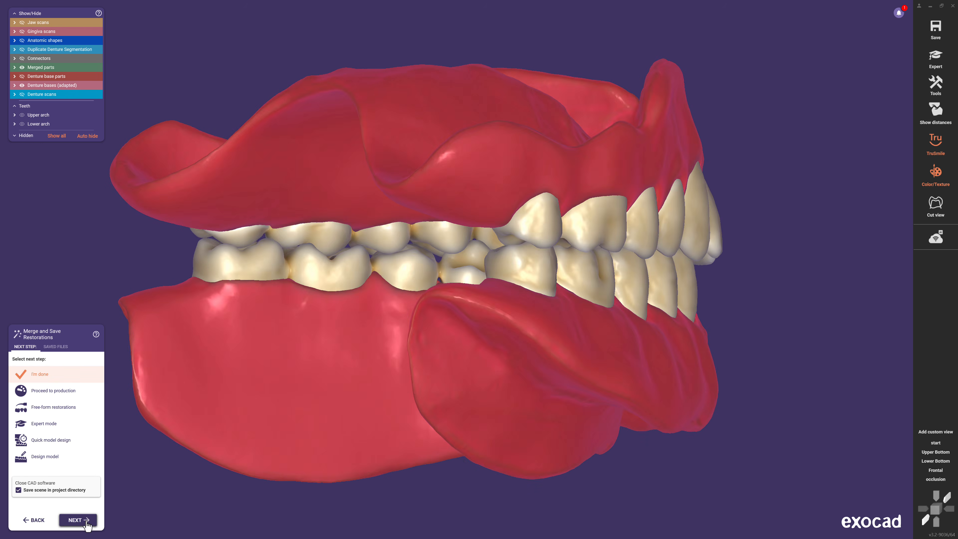
- Review the design model option and select quick model design as the next step for the merged restorations
click(87, 457)
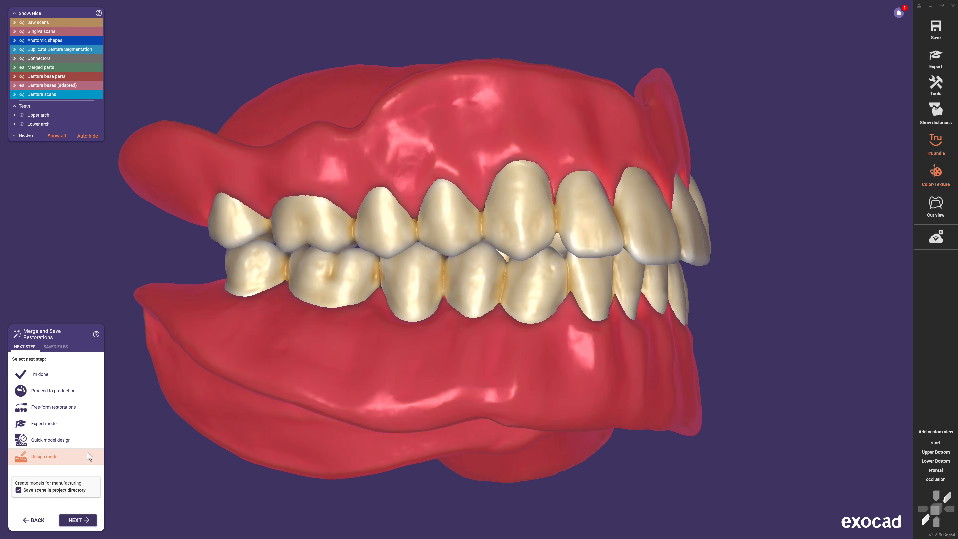
click(88, 438)
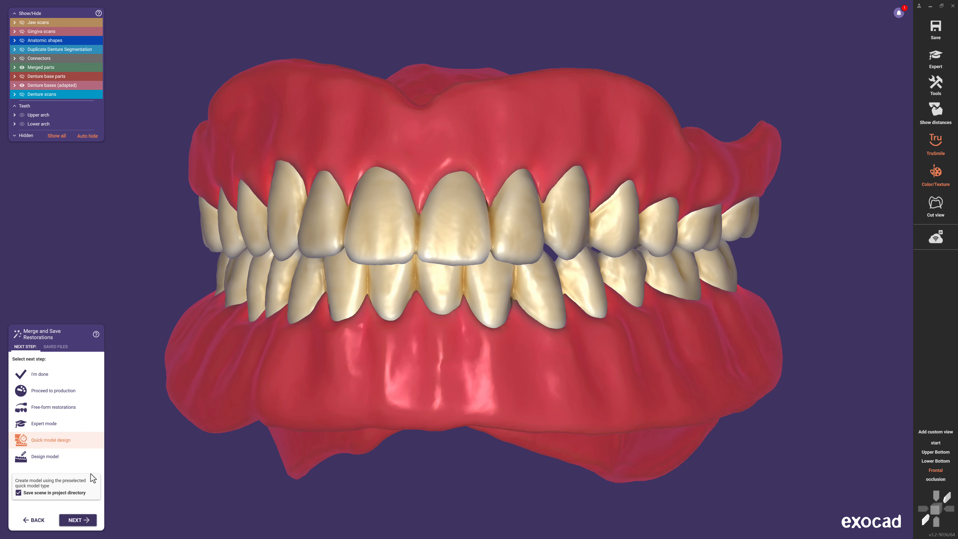